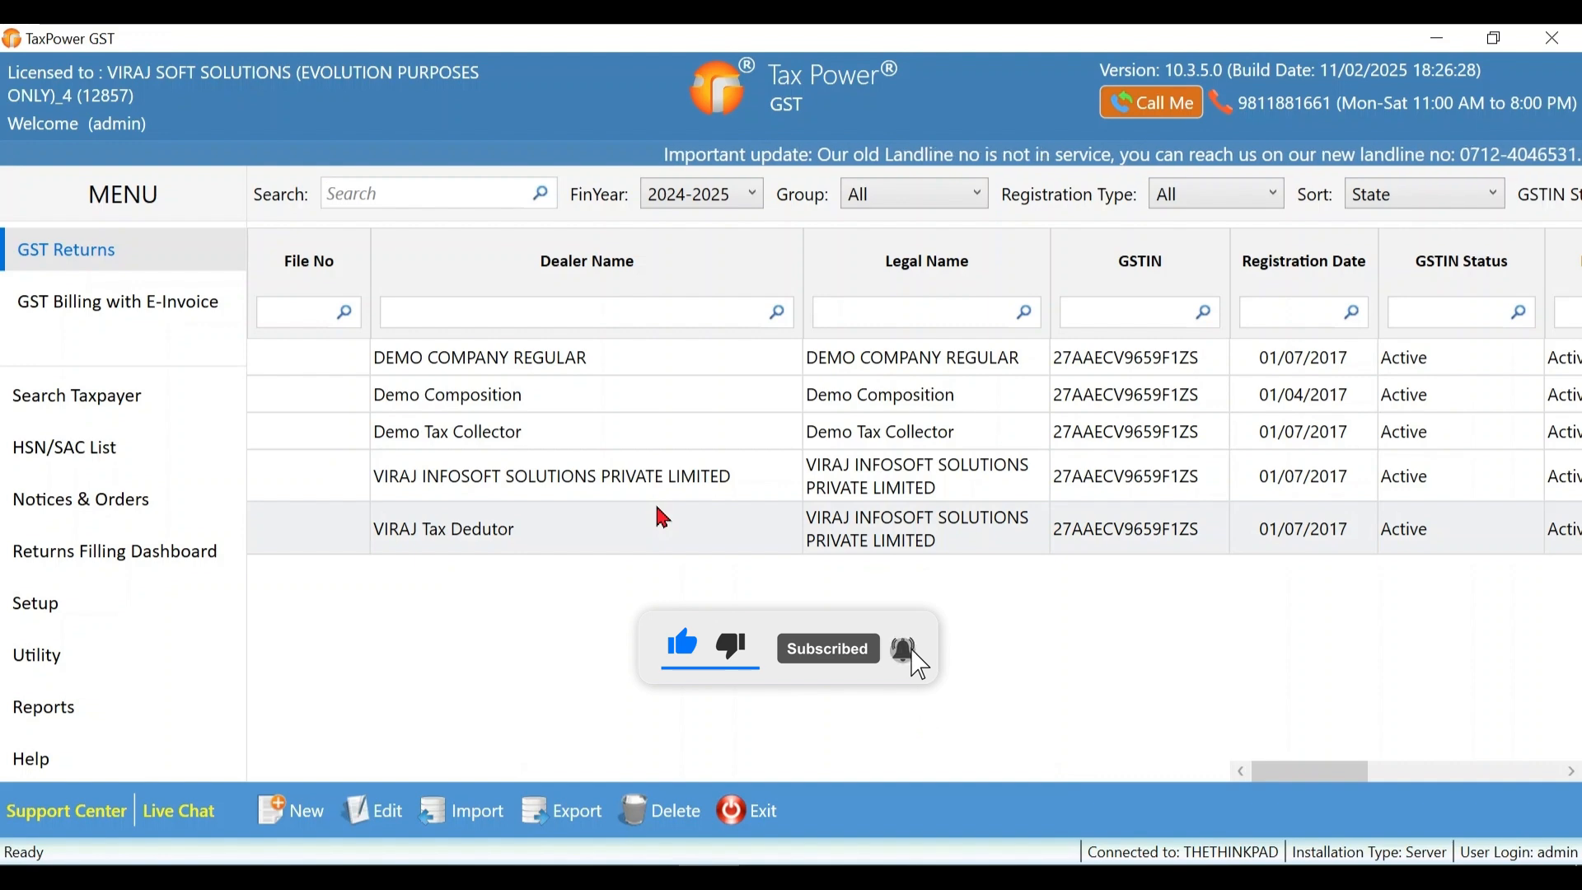
- Open DEMO COMPANY REGULAR's GST returns, confirm the period, and open the IMS dashboard's invoice fetch options
{"action": "double_click", "coordinate": [608, 352]}
{"action": "left_click", "coordinate": [851, 606]}
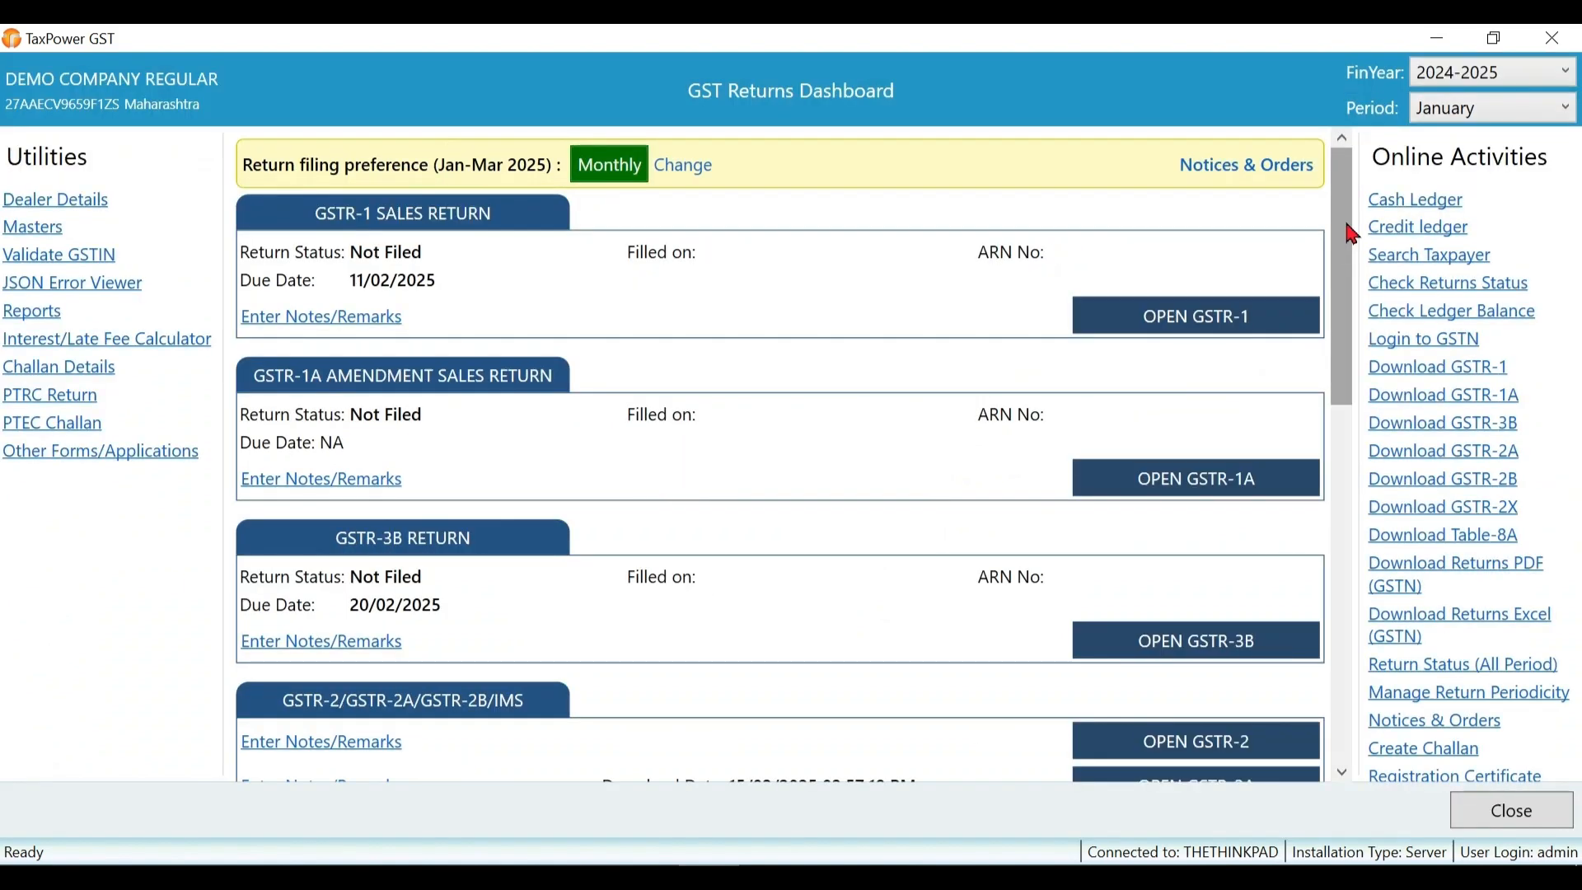
{"action": "left_click_drag", "start_coordinate": [1353, 234], "coordinate": [1352, 381]}
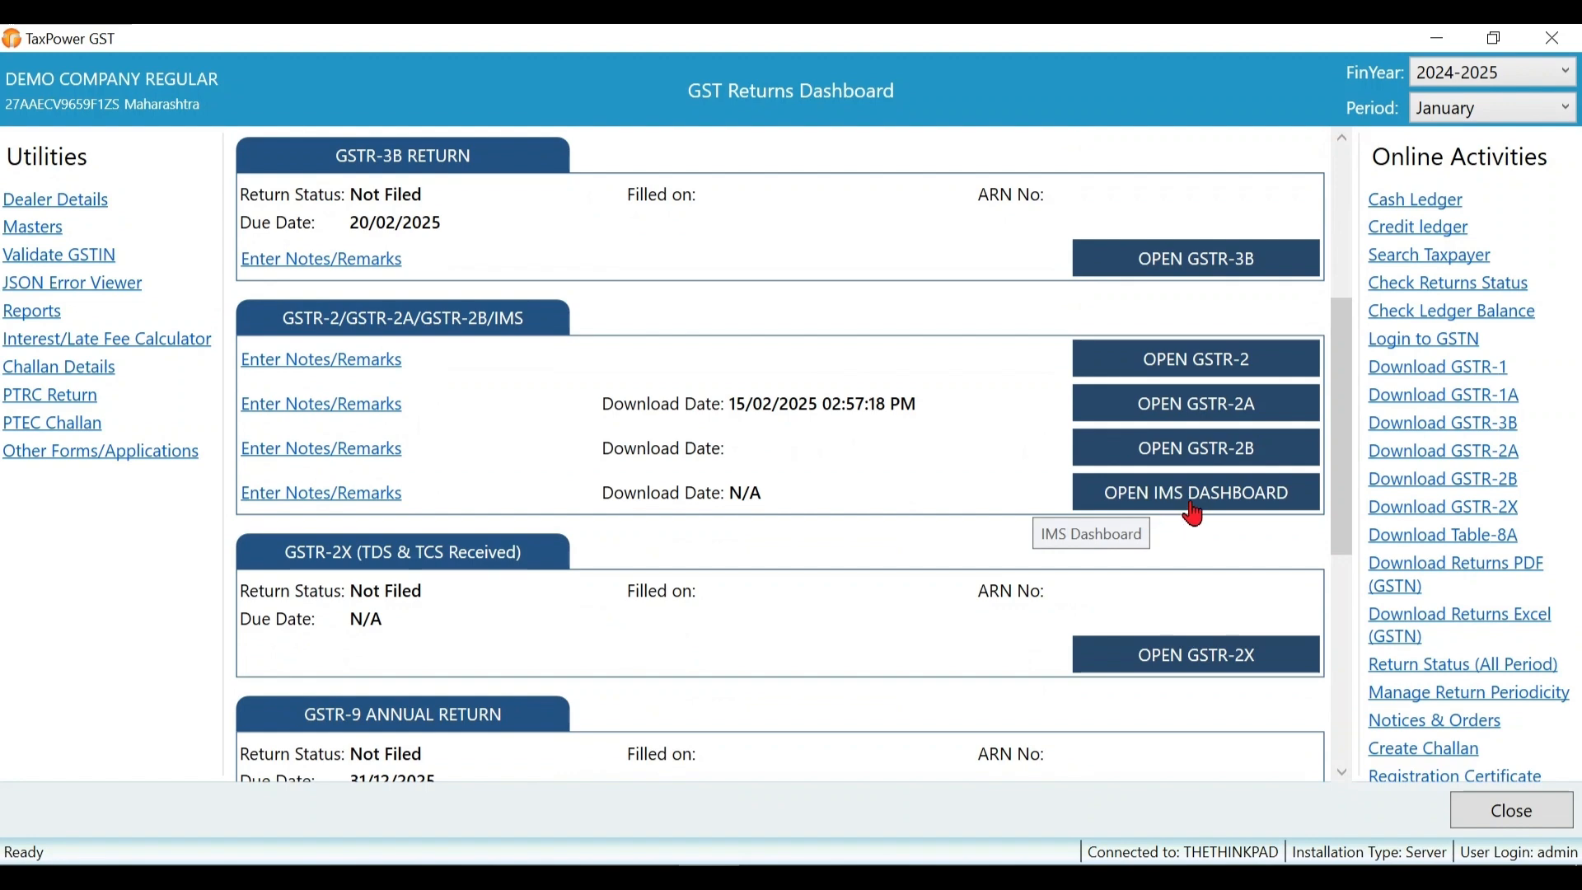
{"action": "left_click", "coordinate": [1235, 509]}
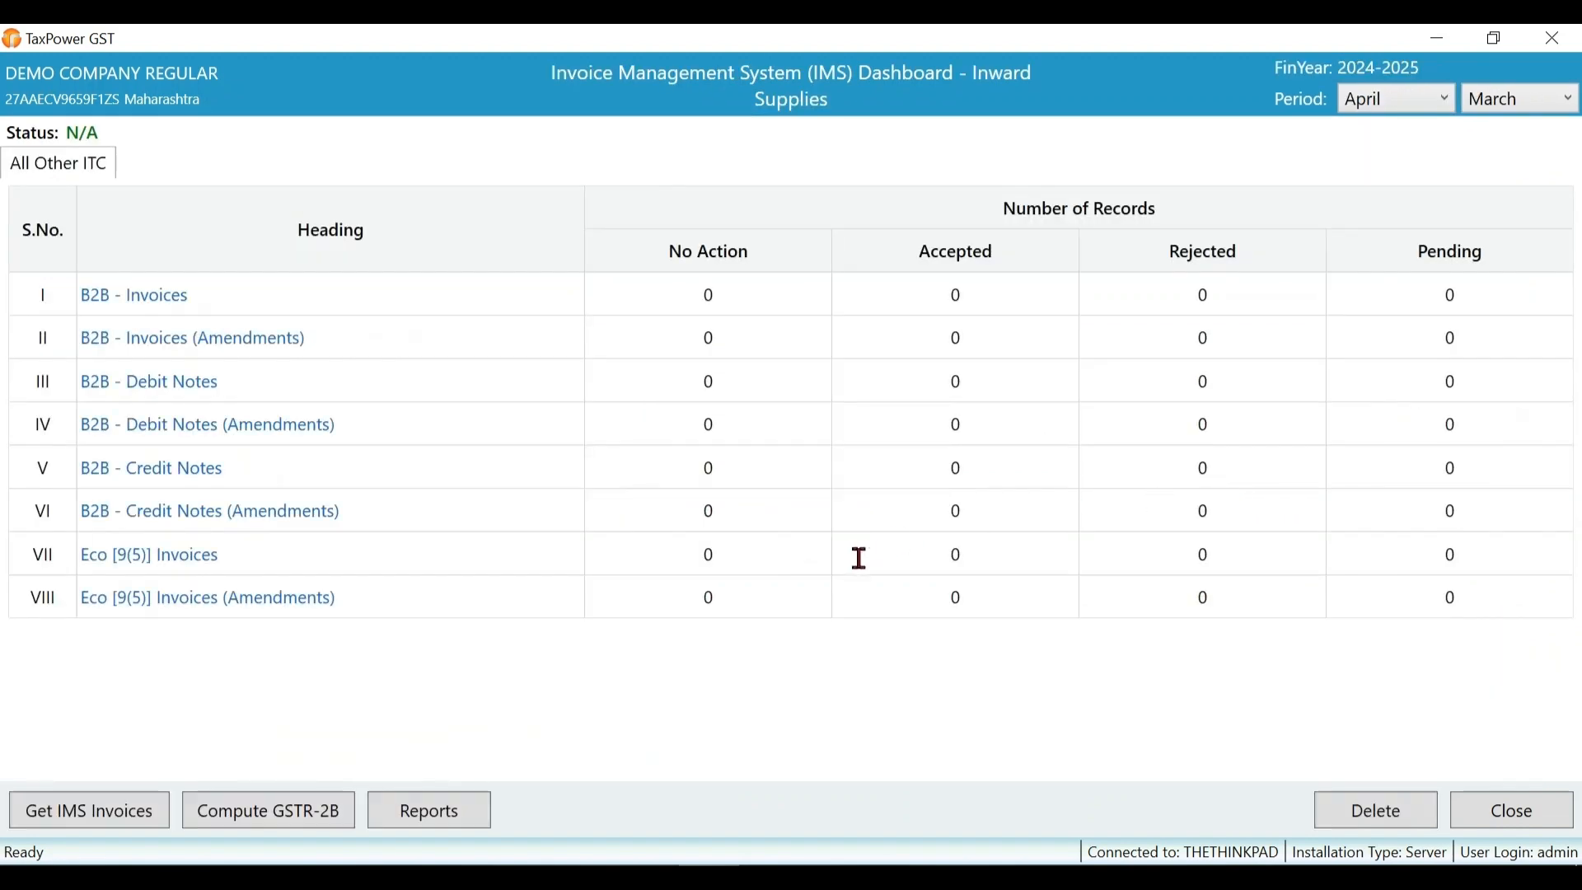
{"action": "left_click", "coordinate": [88, 826]}
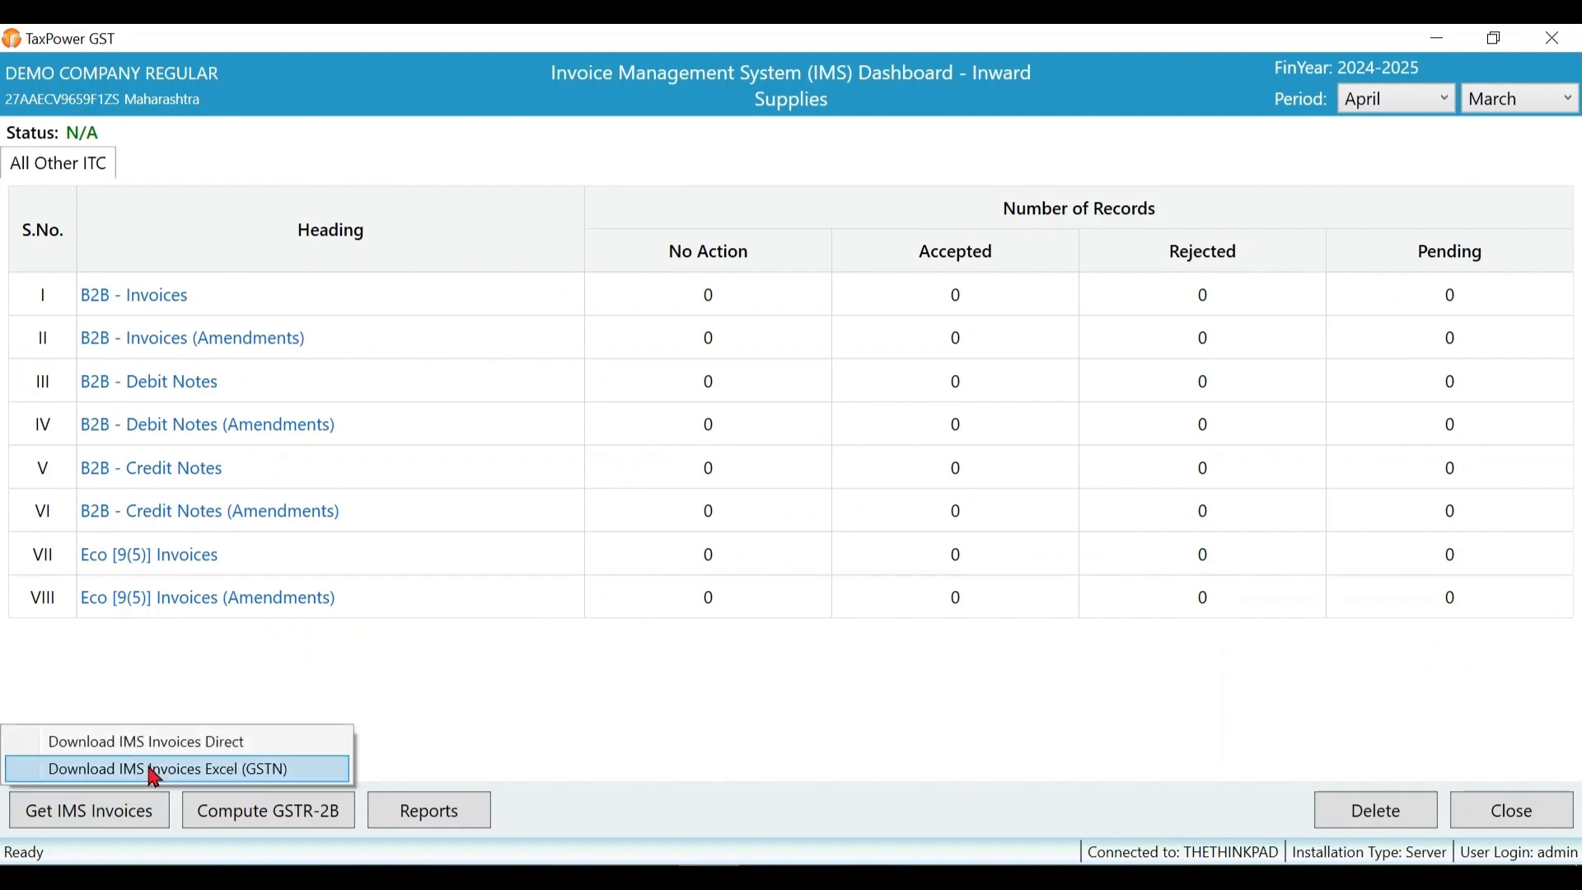
- Download April–March IMS invoices from GSTN via GSP login, giving 5 No Action and 1 Pending B2B invoices
{"action": "left_click", "coordinate": [189, 750]}
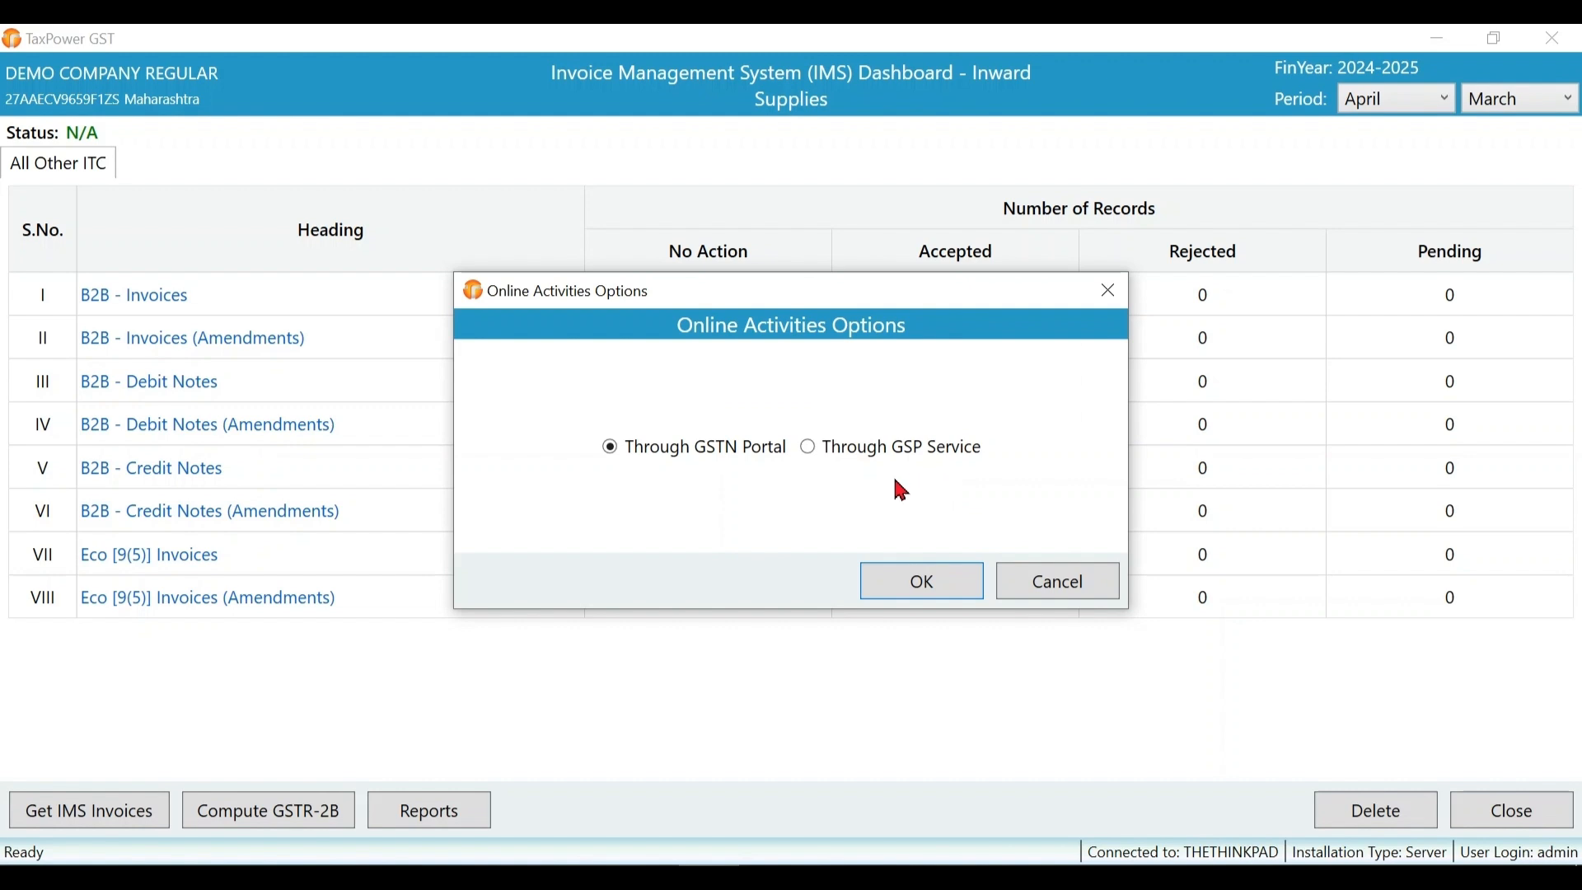
{"action": "left_click", "coordinate": [855, 454]}
{"action": "left_click", "coordinate": [929, 590]}
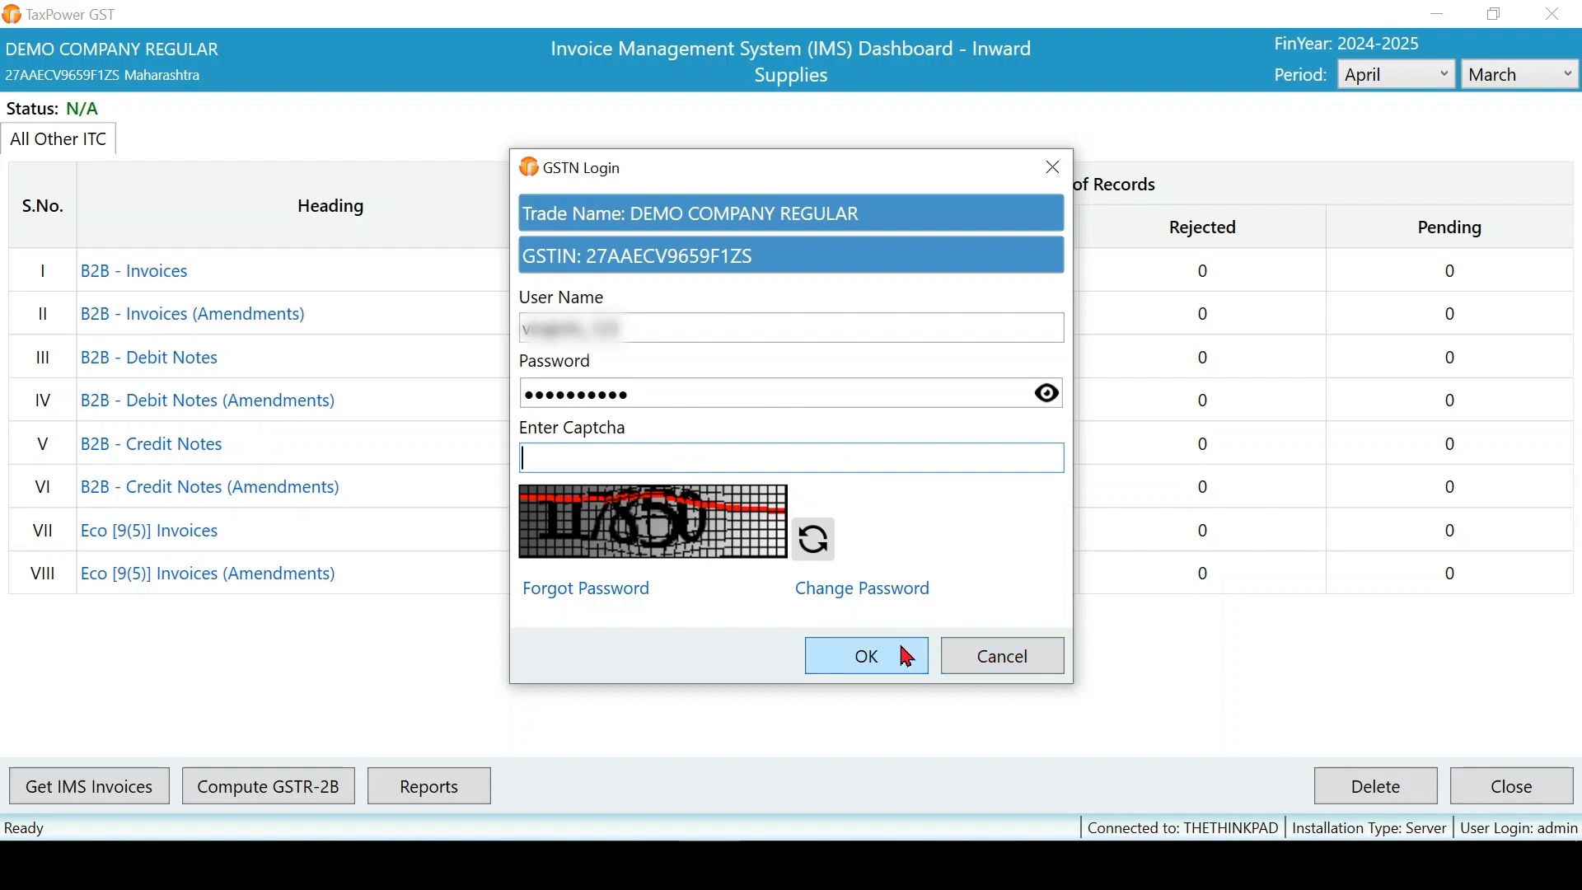
{"action": "left_click", "coordinate": [907, 657]}
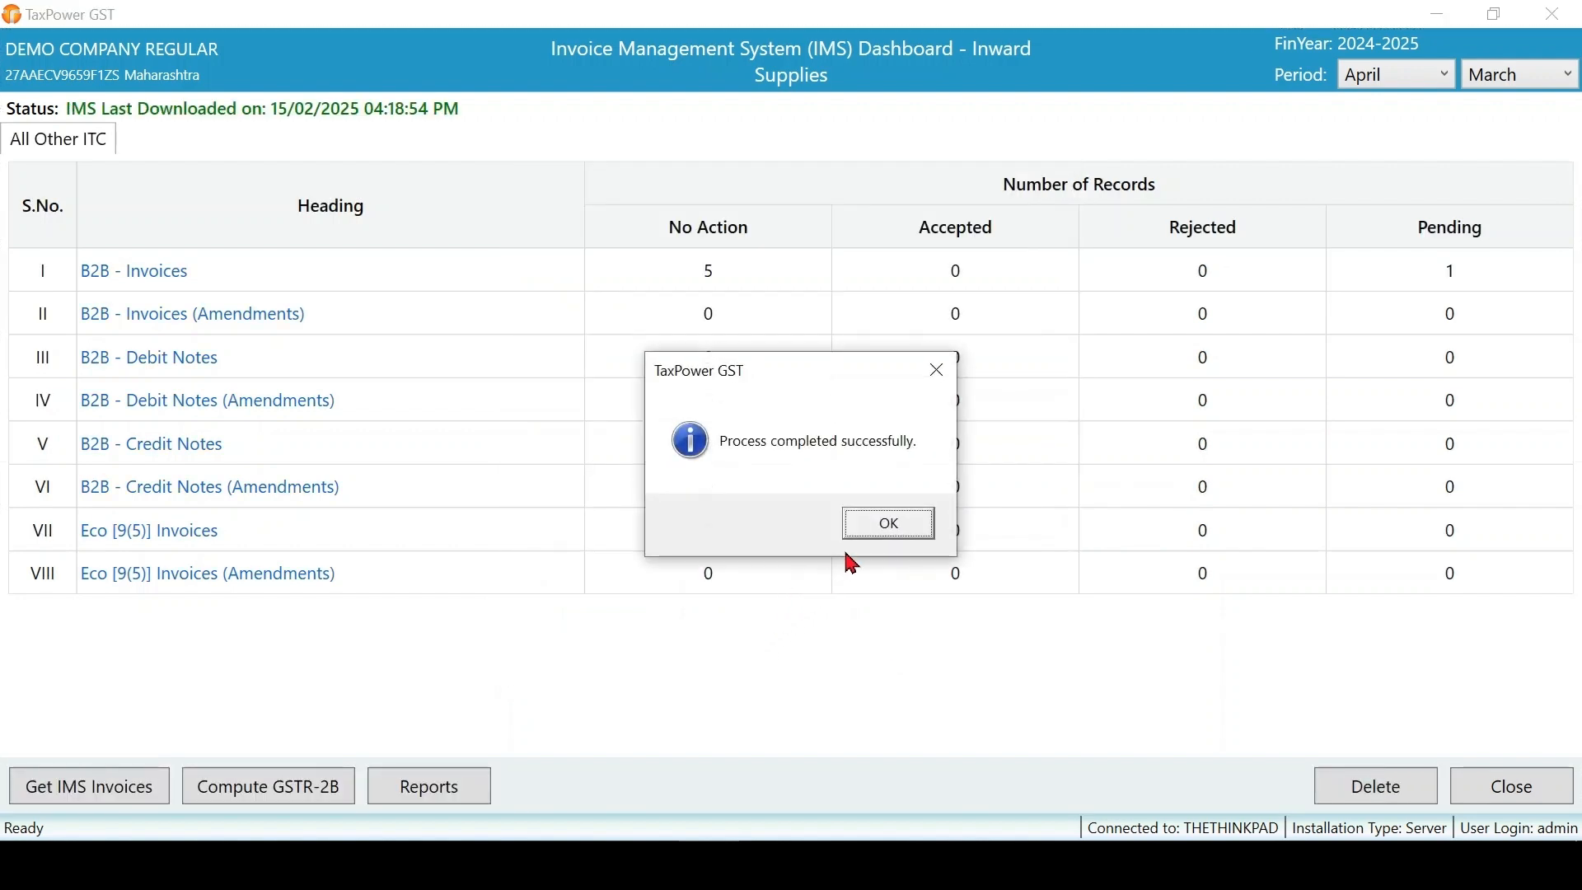
{"action": "left_click", "coordinate": [898, 534]}
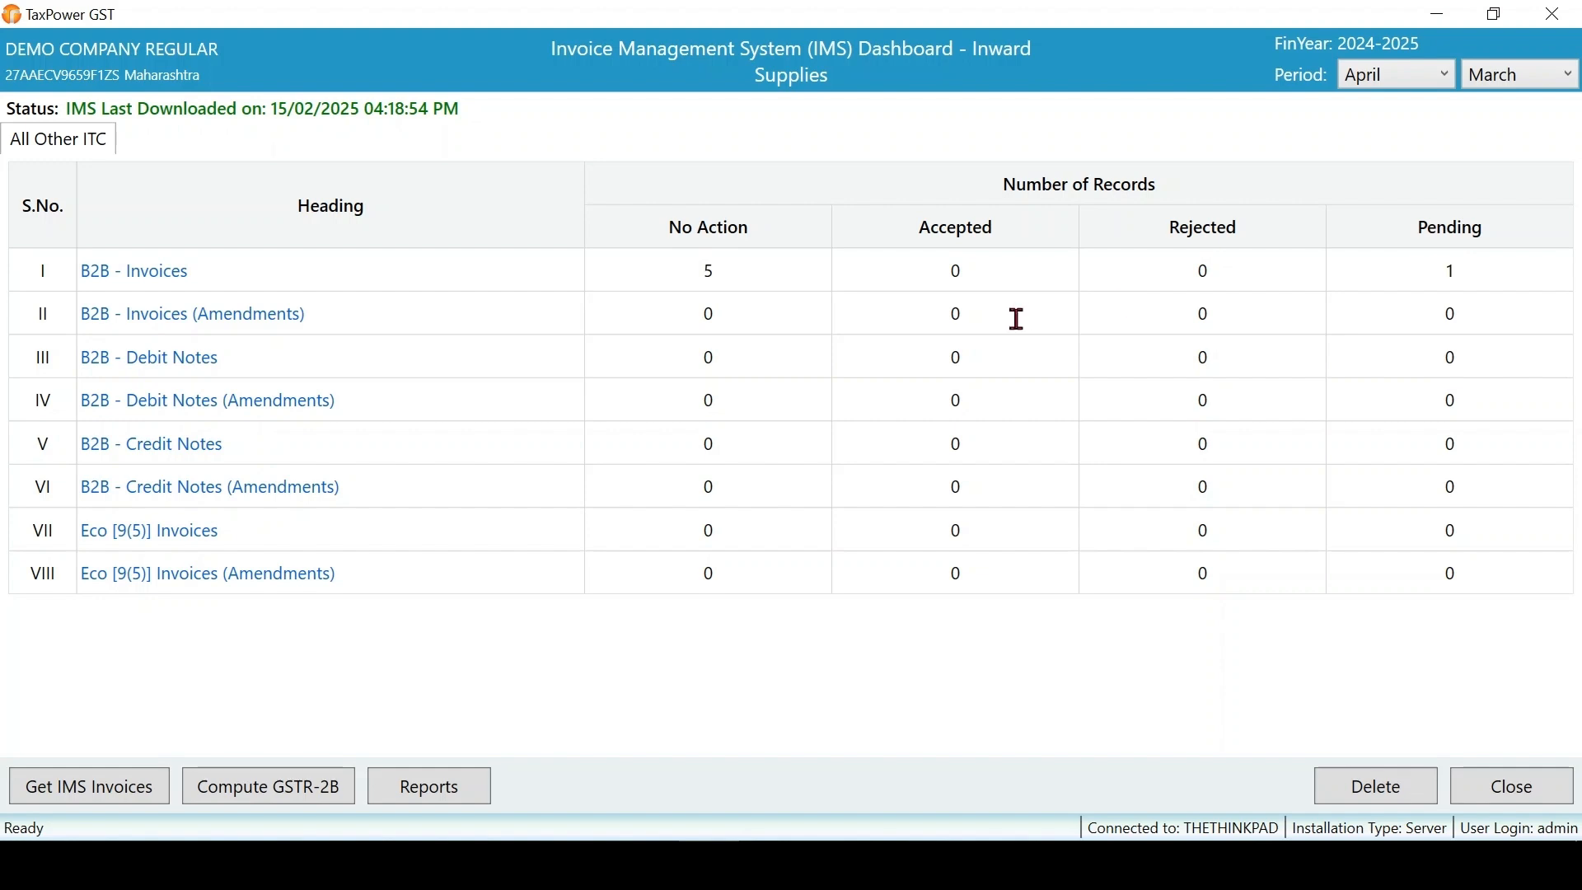
{"action": "double_click", "coordinate": [676, 280]}
- Set the IMS period from January to January and open the B2B Invoices details
{"action": "left_click", "coordinate": [1432, 79]}
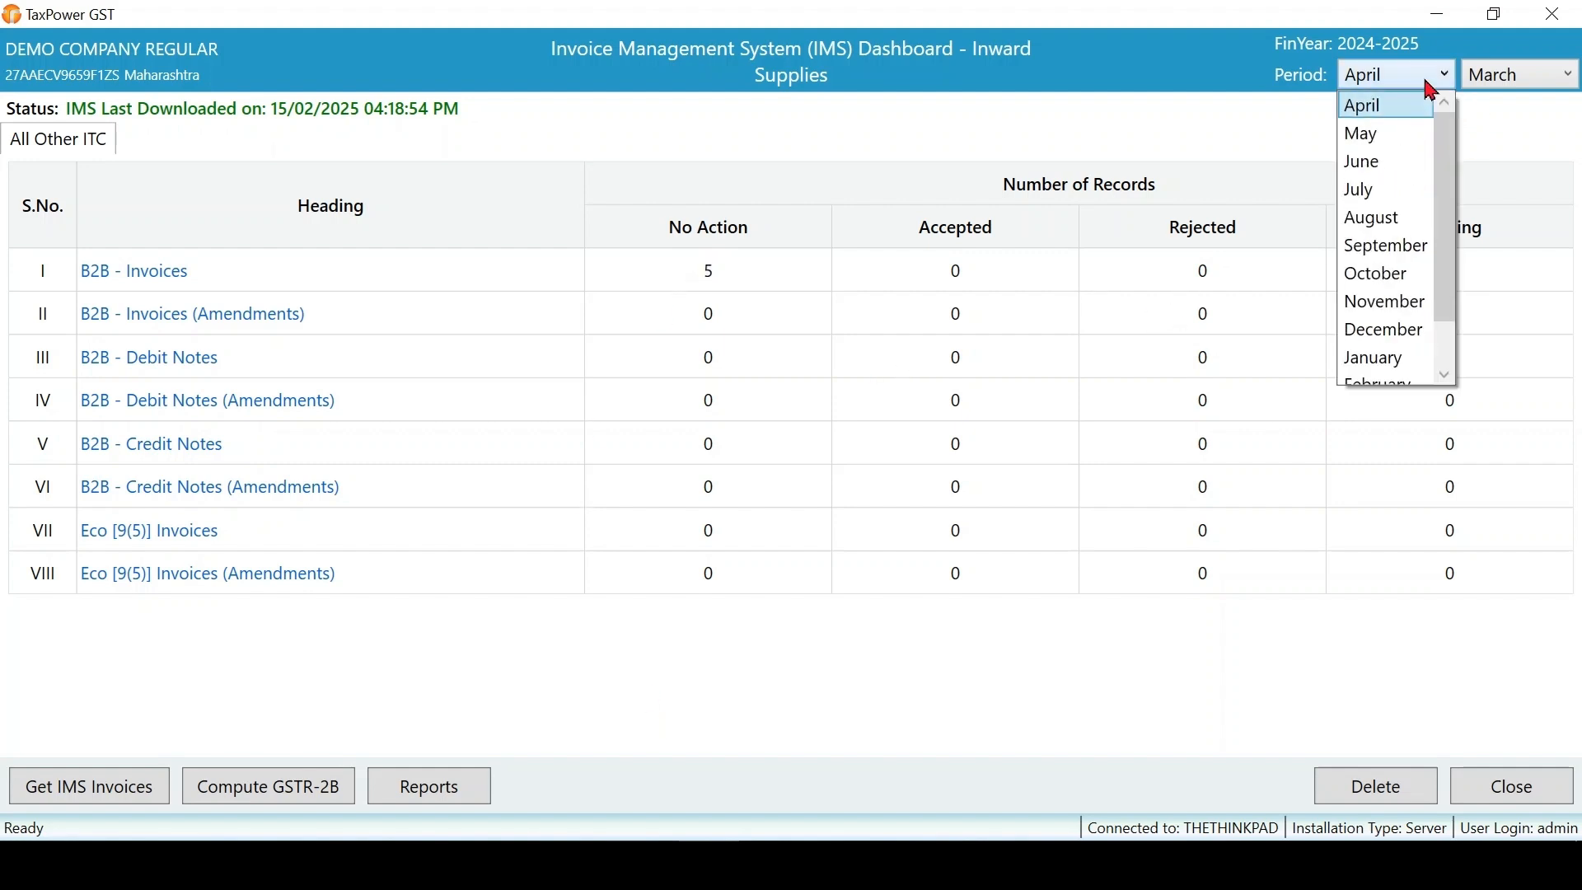
{"action": "left_click", "coordinate": [1381, 360]}
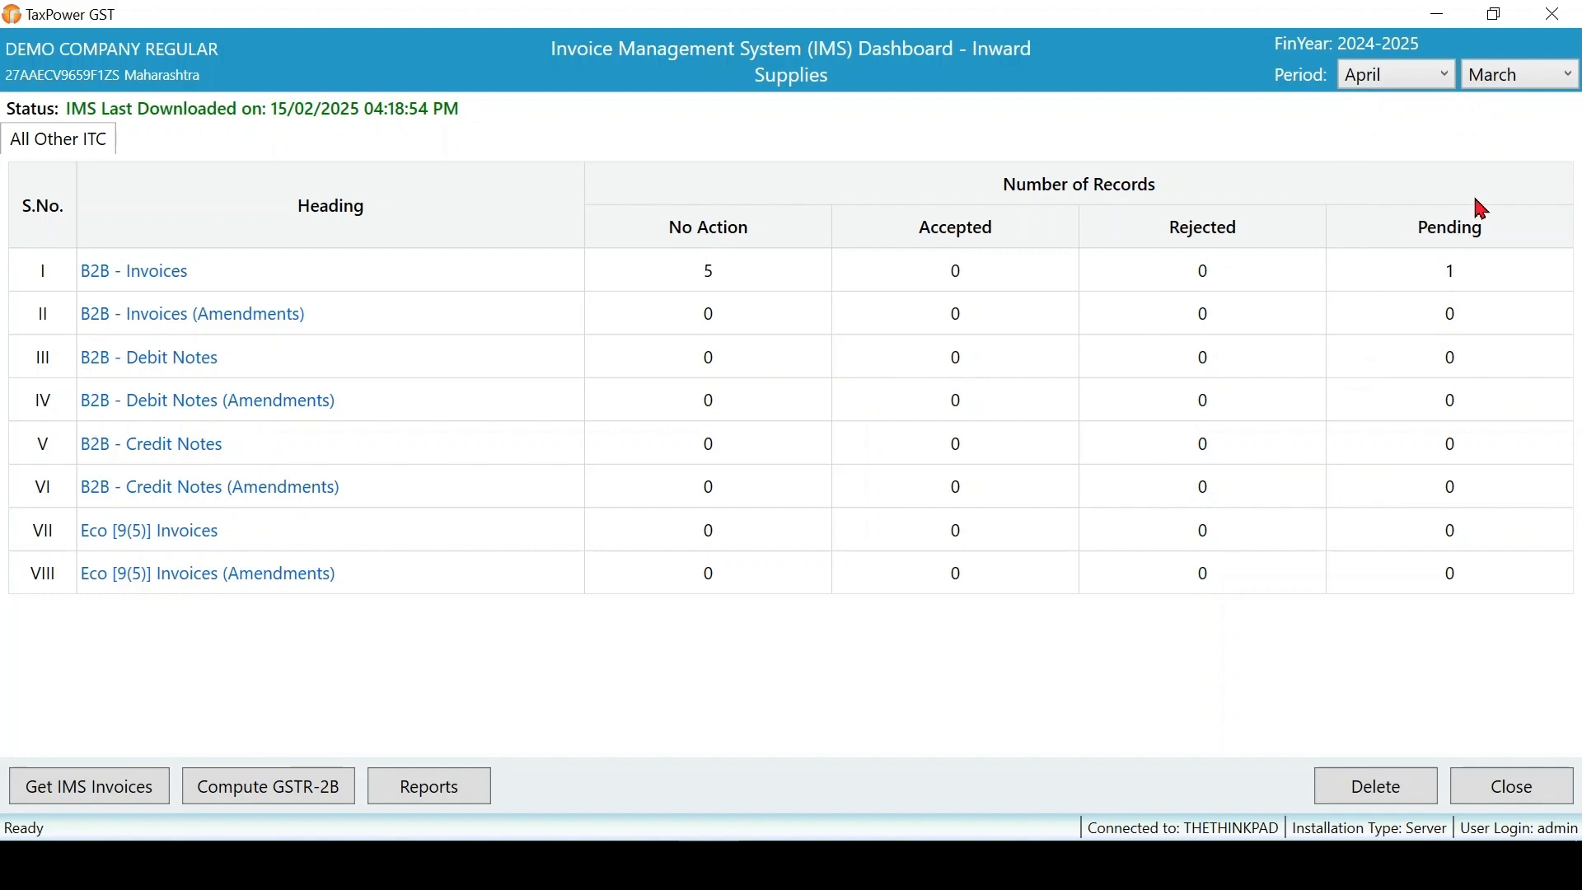
{"action": "left_click", "coordinate": [1534, 76]}
{"action": "left_click", "coordinate": [1508, 303]}
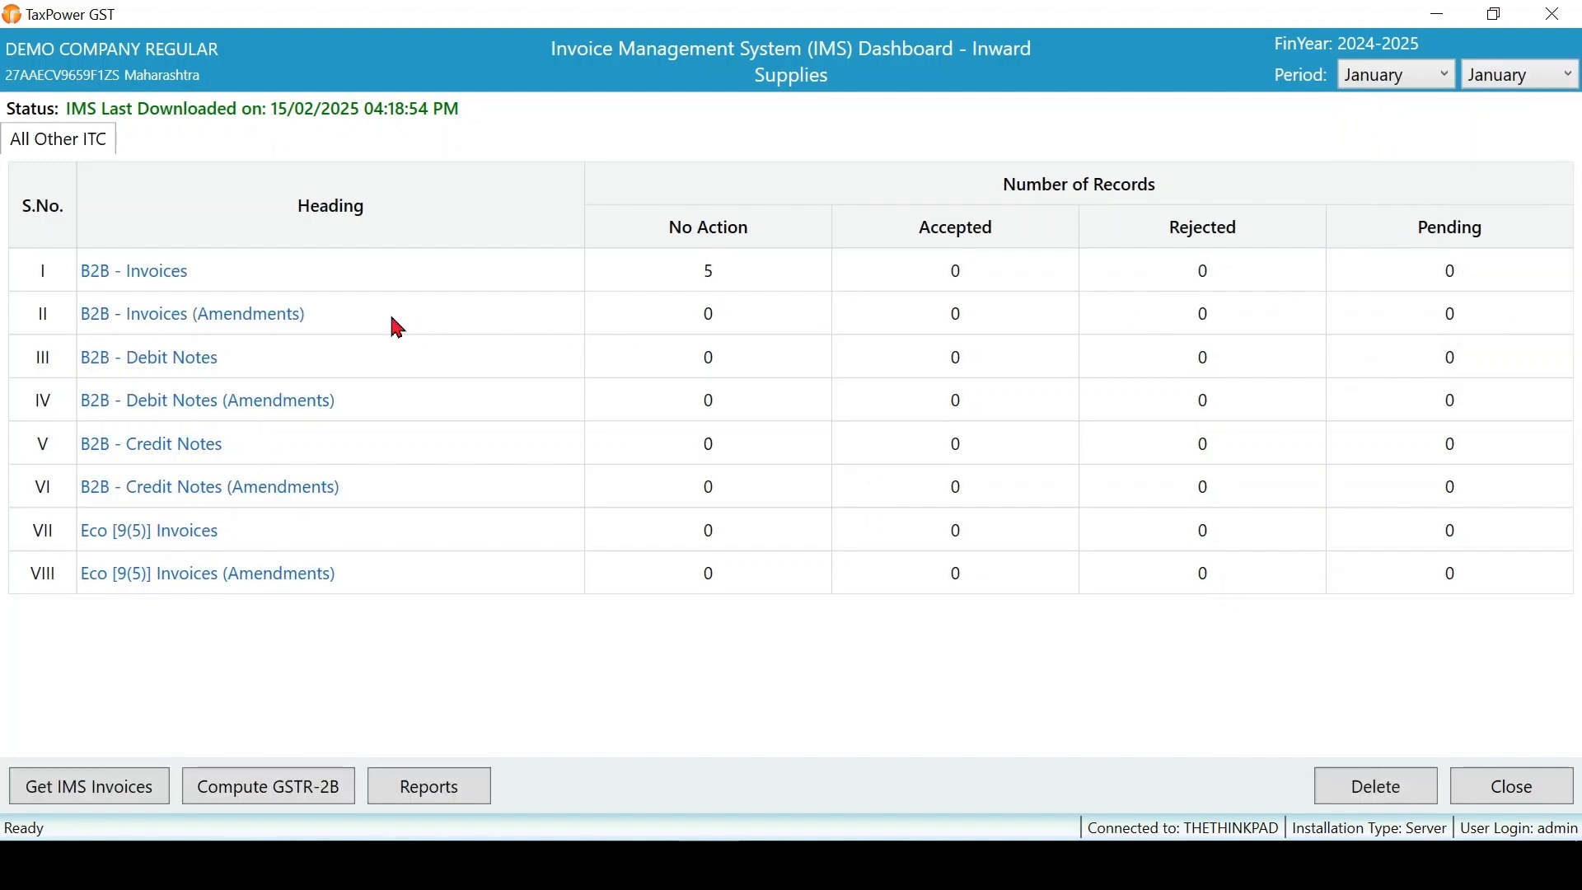
{"action": "left_click", "coordinate": [149, 287]}
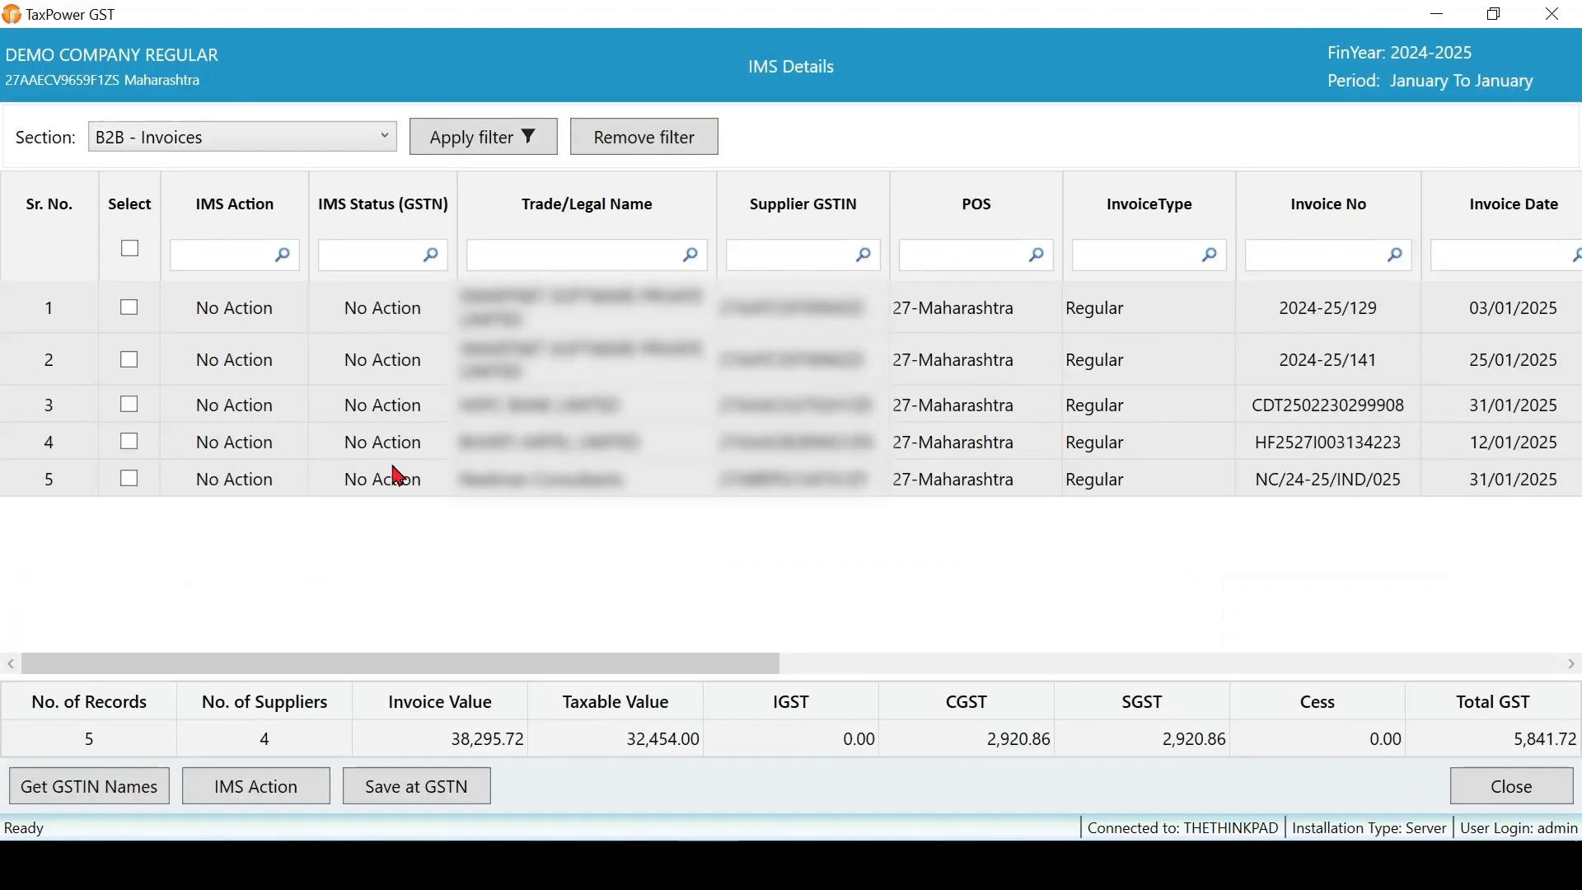
- Review the B2B invoice section and filter options, trying selections on individual invoice rows
{"action": "left_click", "coordinate": [230, 135]}
{"action": "left_click", "coordinate": [229, 136]}
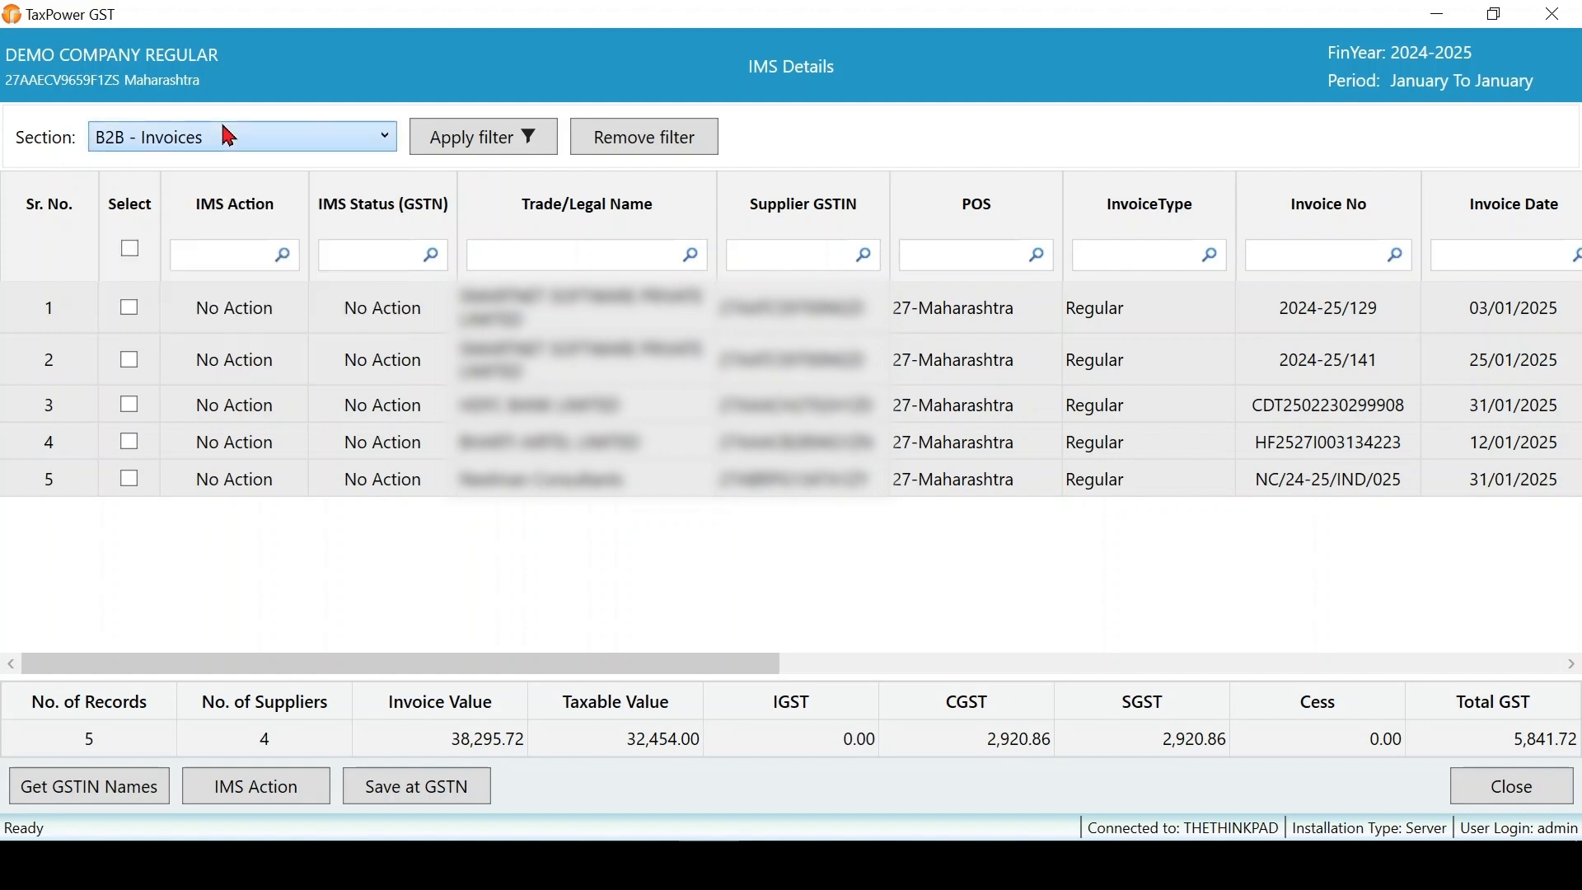
{"action": "left_click", "coordinate": [459, 149]}
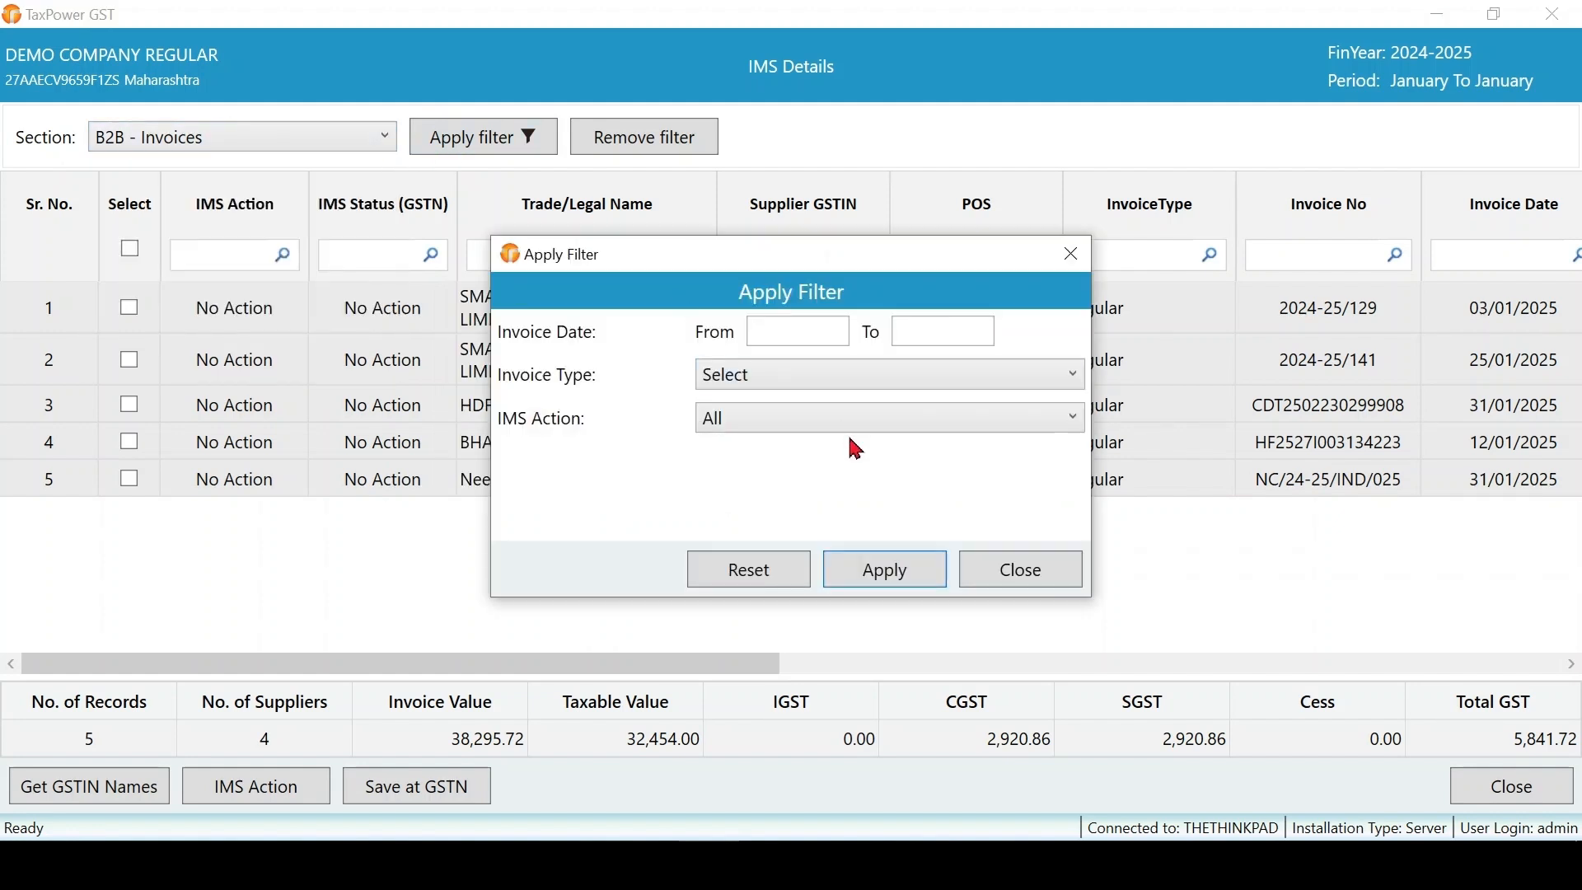
{"action": "left_click", "coordinate": [999, 572]}
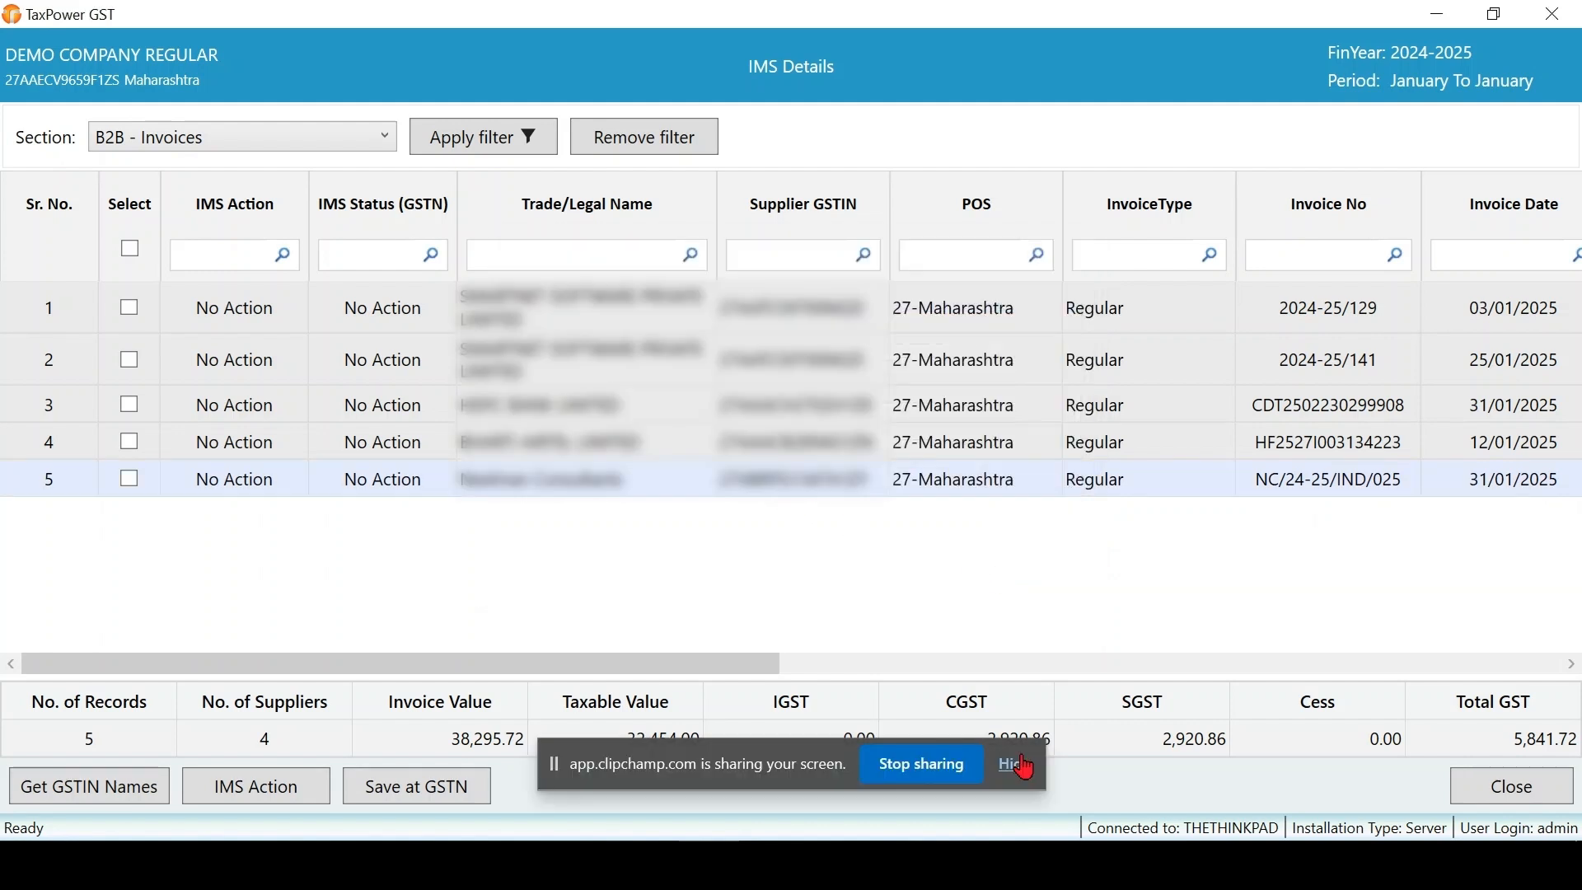
{"action": "left_click", "coordinate": [1019, 763]}
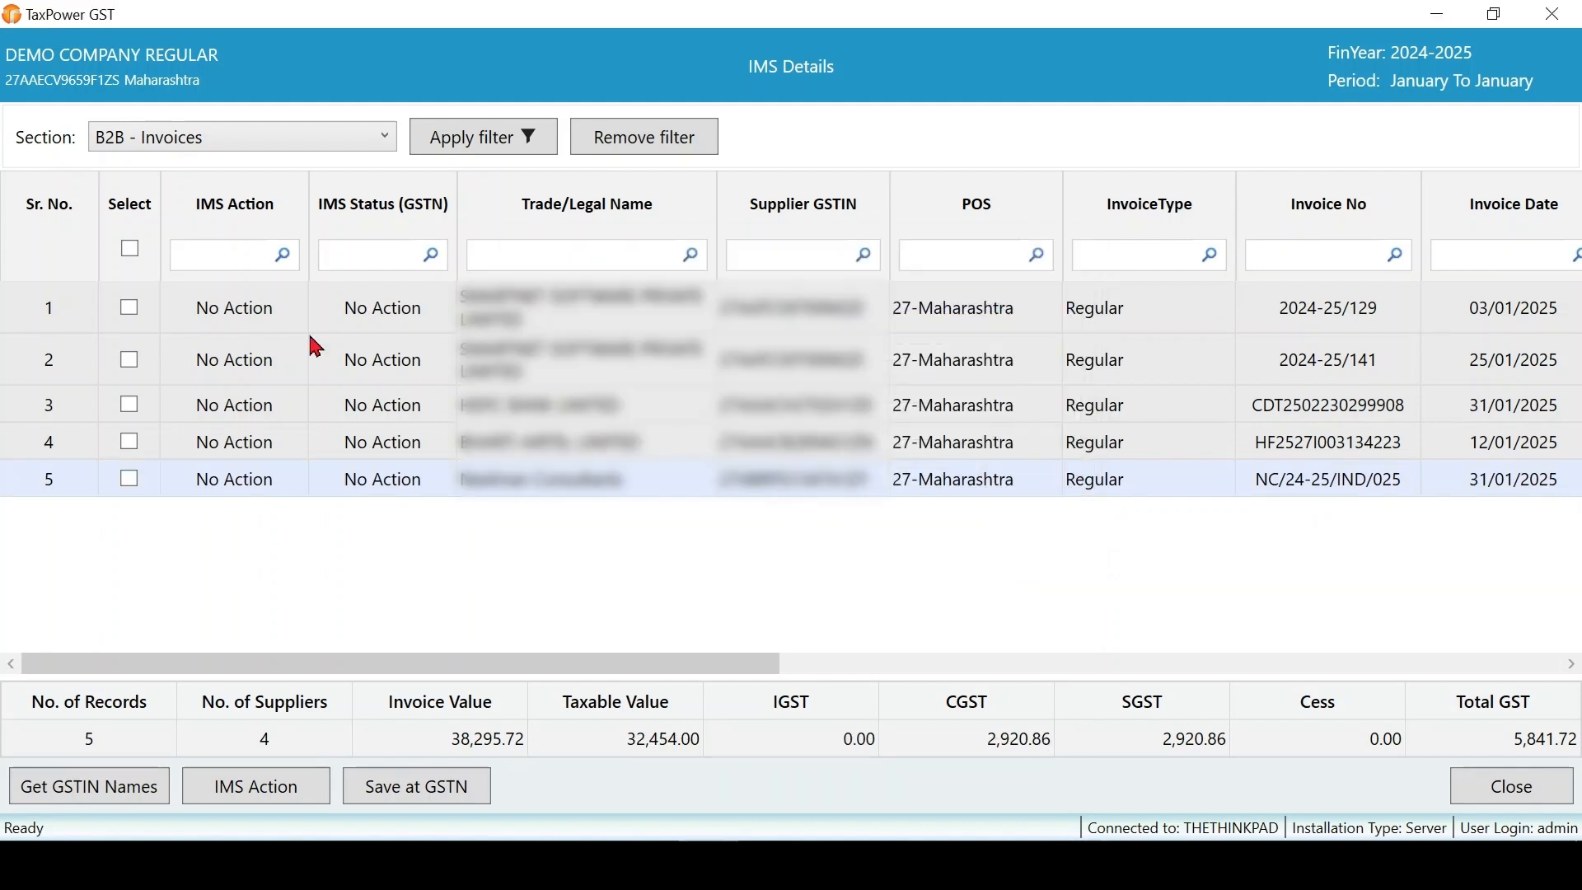
{"action": "left_click", "coordinate": [131, 322]}
{"action": "left_click", "coordinate": [133, 361]}
{"action": "left_click", "coordinate": [130, 405]}
{"action": "left_click", "coordinate": [129, 247]}
{"action": "left_click", "coordinate": [132, 455]}
{"action": "left_click", "coordinate": [270, 801]}
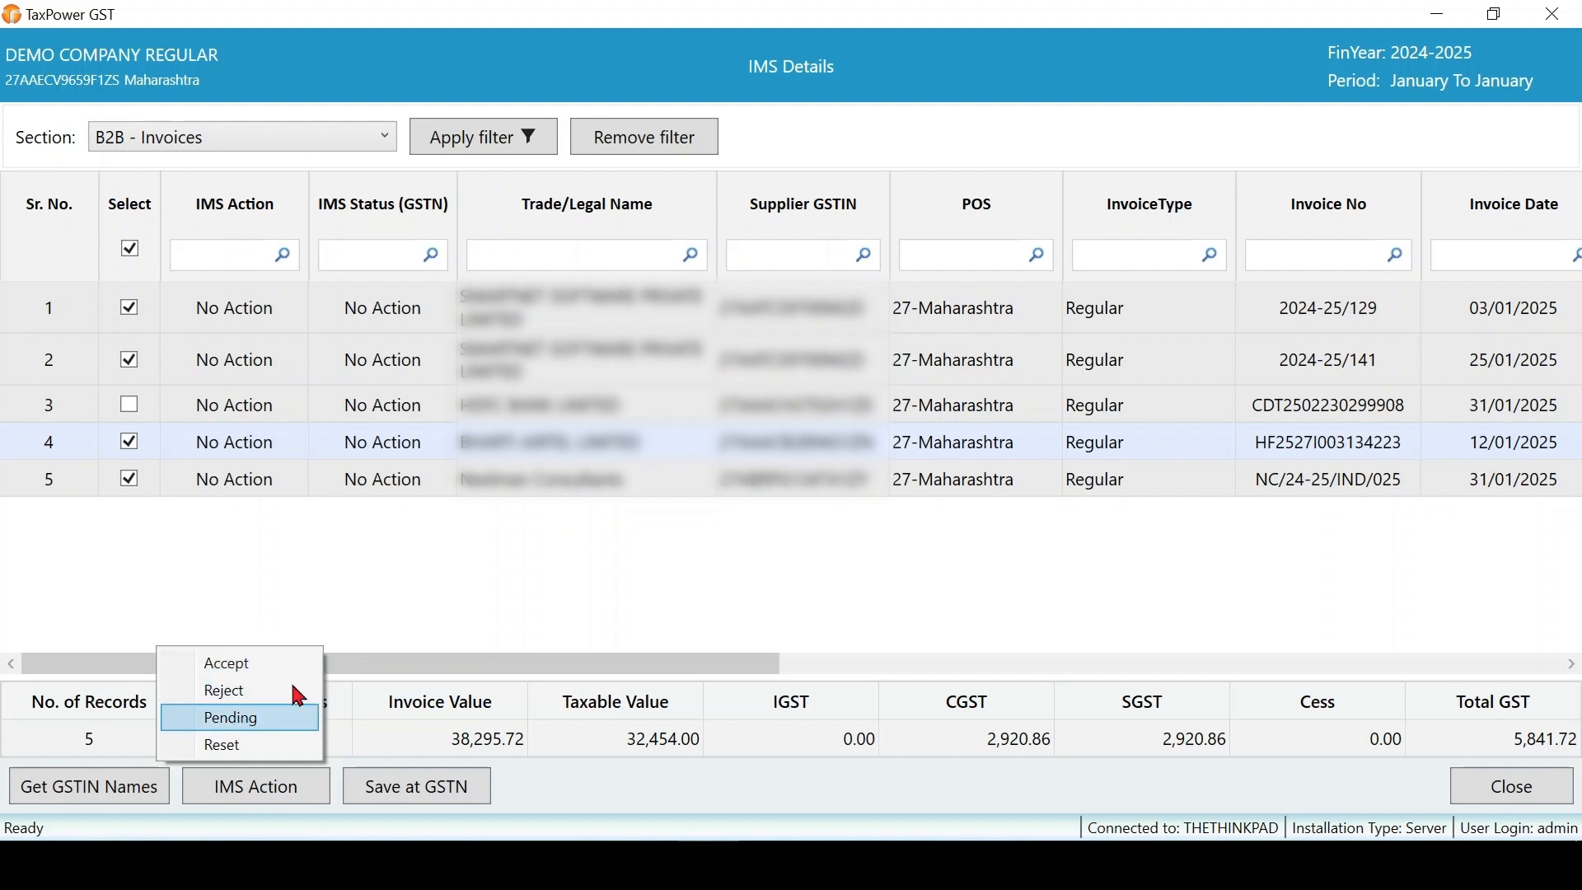
{"action": "left_click", "coordinate": [426, 575]}
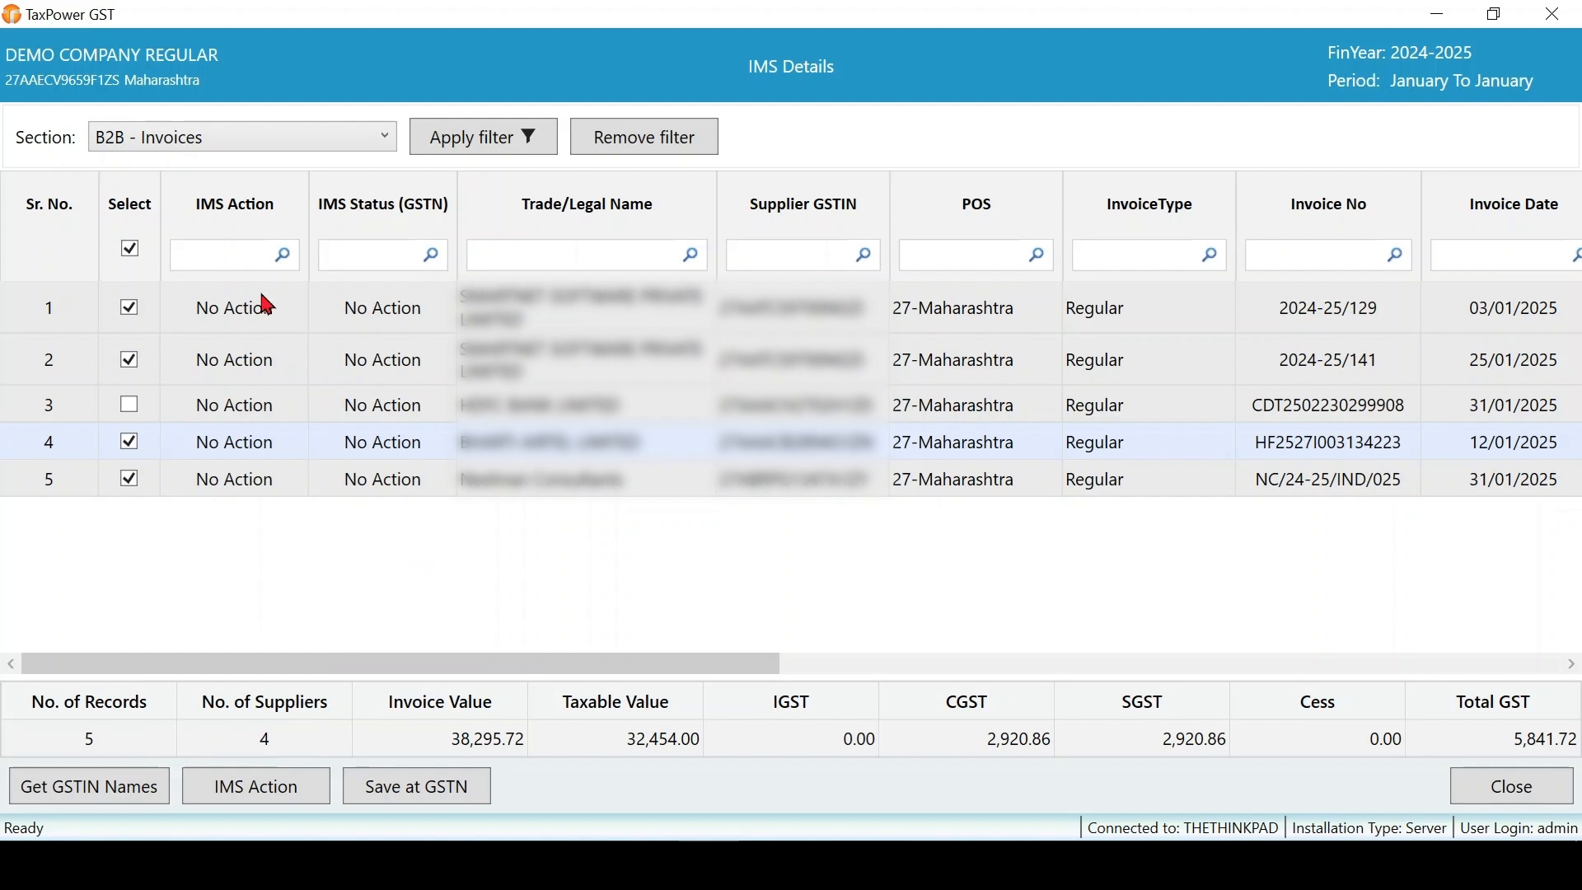
{"action": "left_click", "coordinate": [286, 797]}
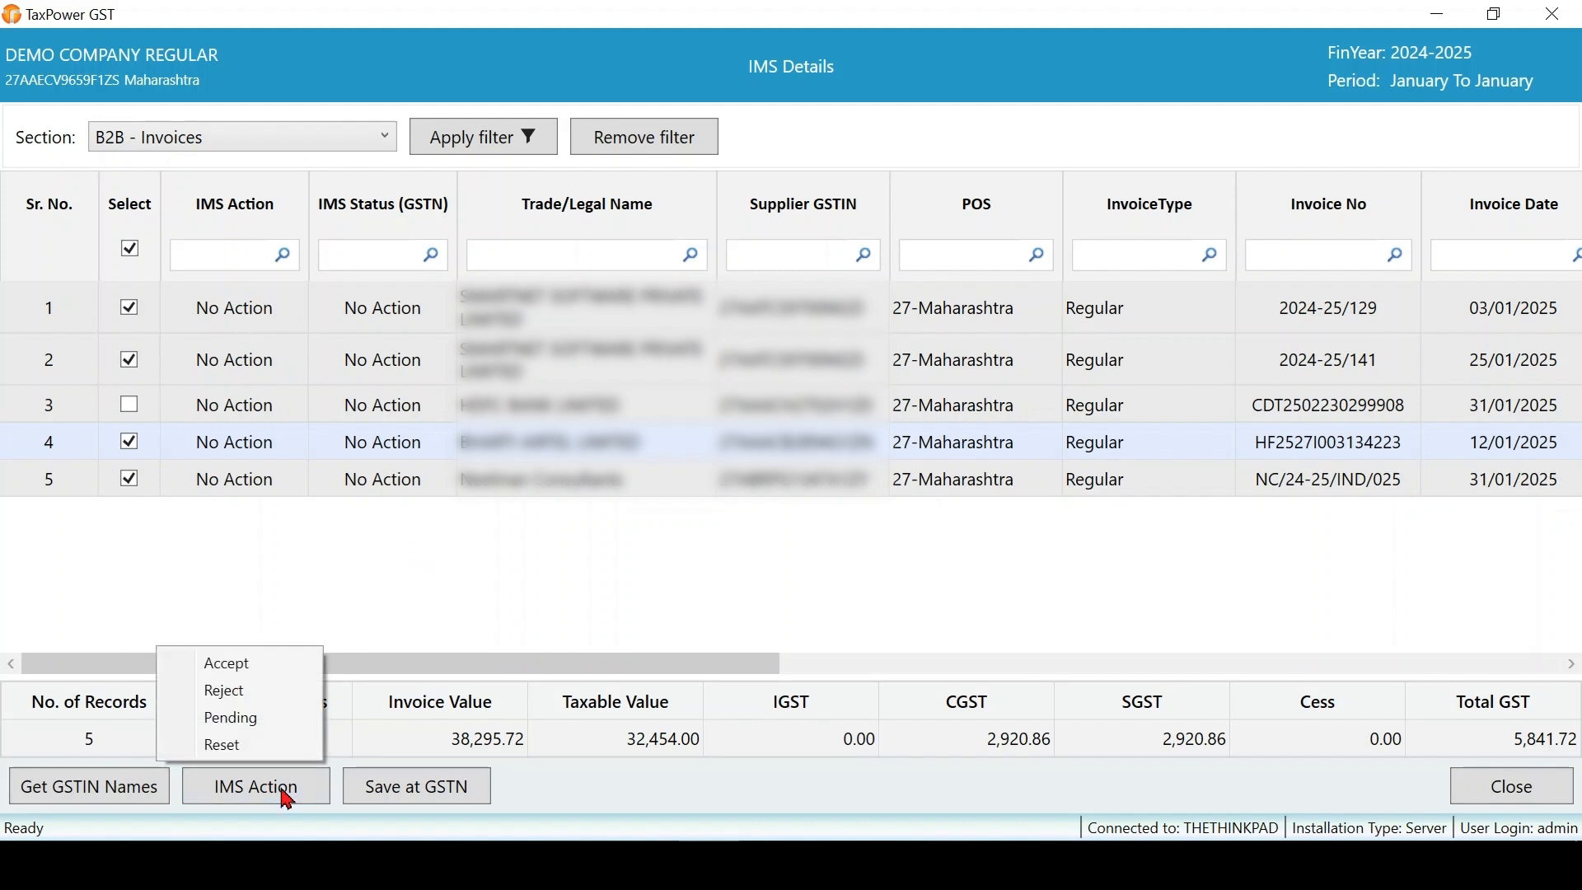
{"action": "left_click", "coordinate": [273, 662]}
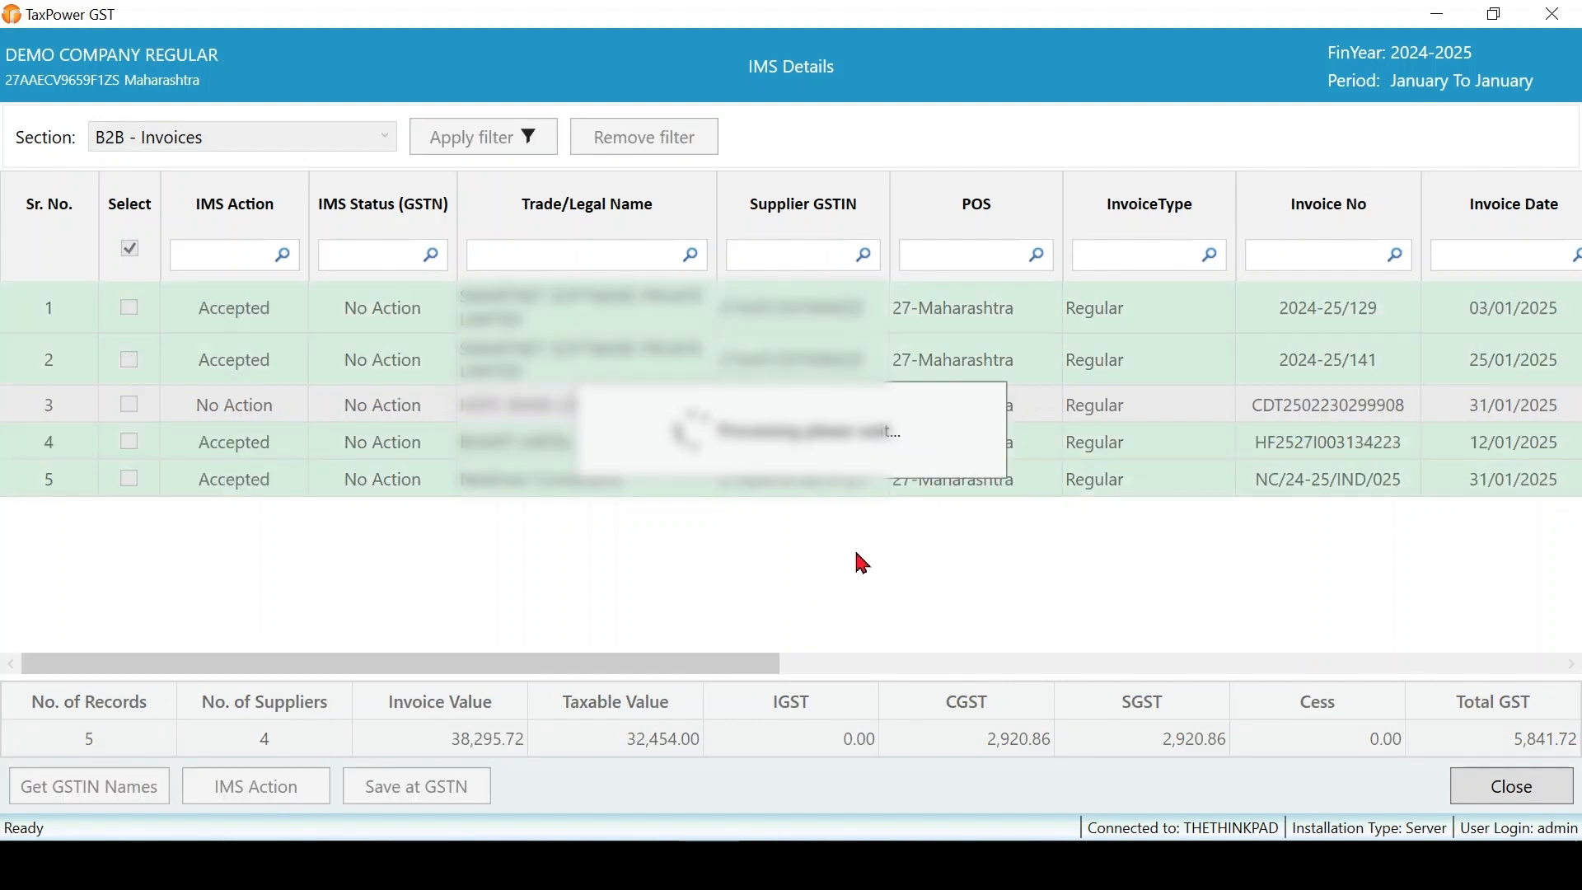
{"action": "left_click", "coordinate": [983, 540]}
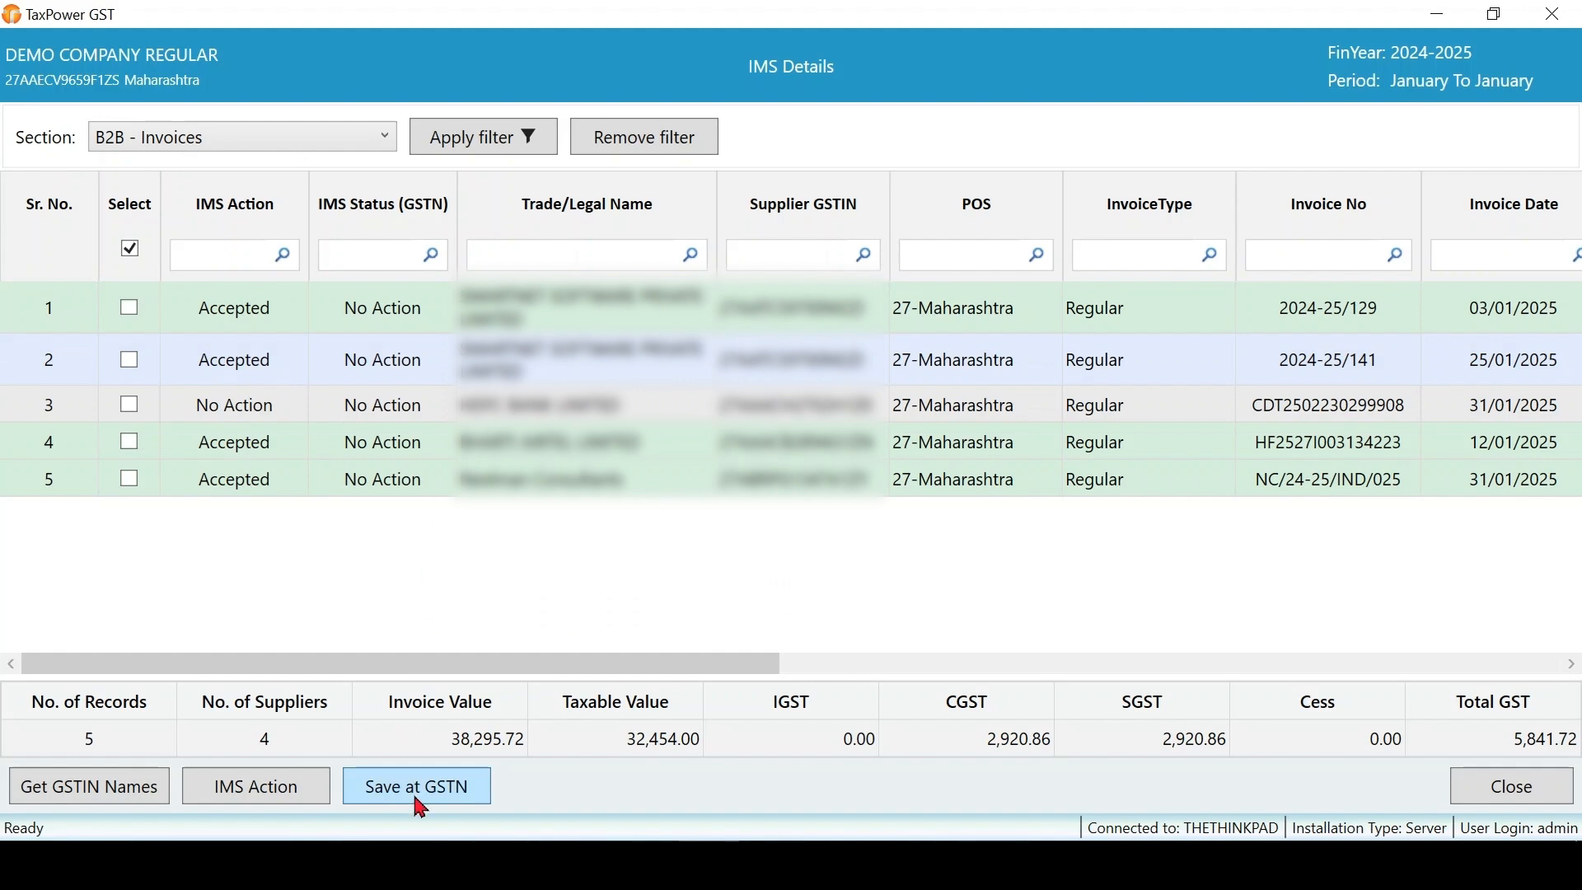
- Upload the four Accepted invoice actions to GSTN through the portal login, then close the invoice details
{"action": "left_click", "coordinate": [455, 810]}
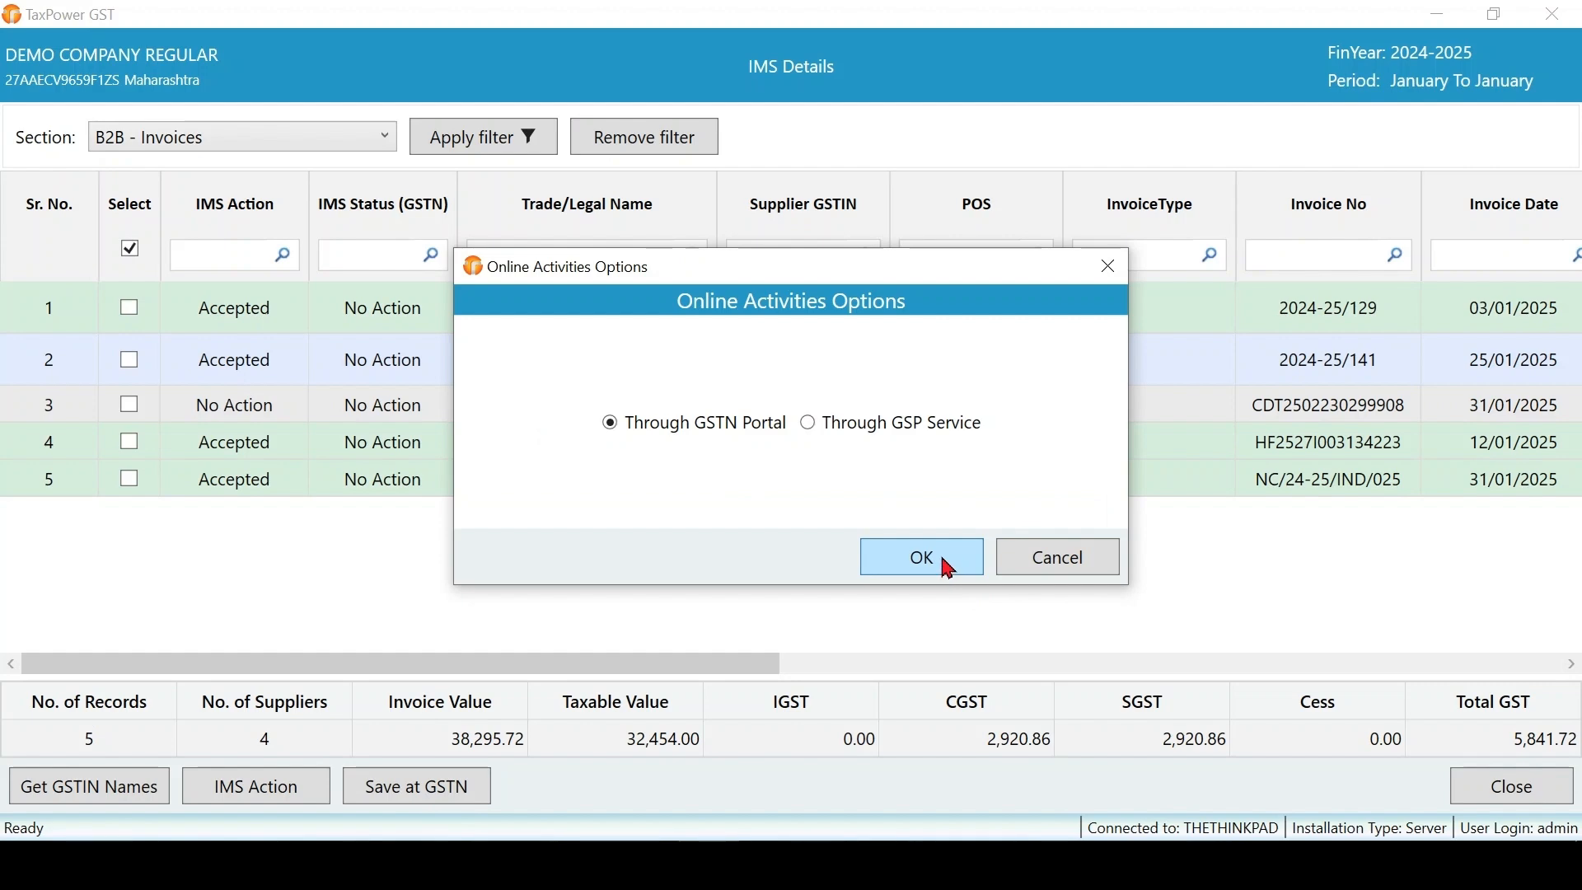
{"action": "left_click", "coordinate": [948, 567]}
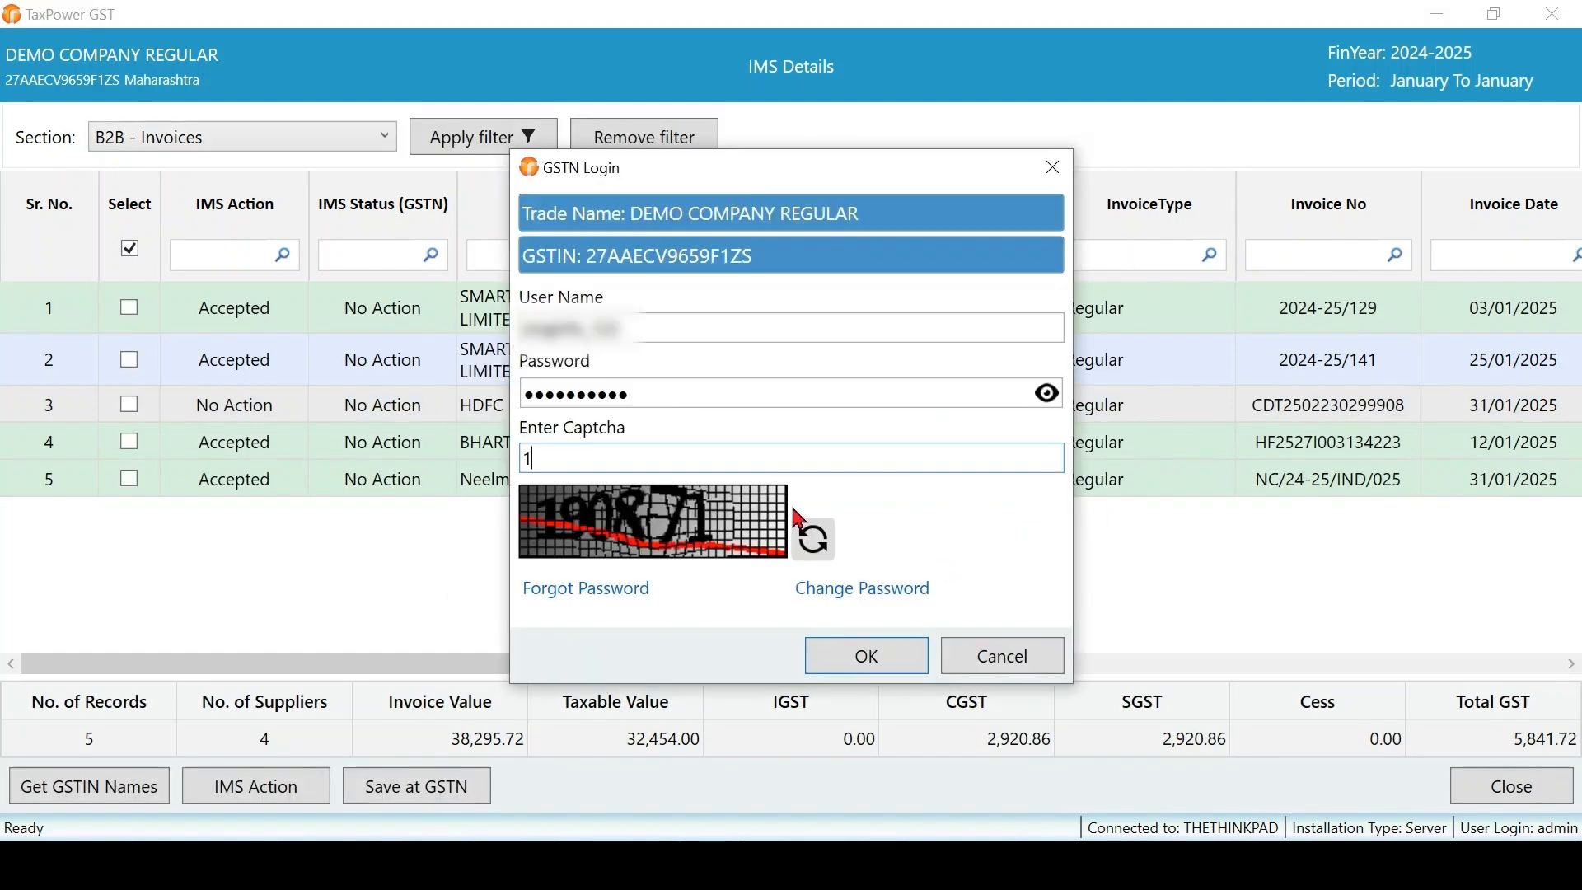
{"action": "key", "text": "Return"}
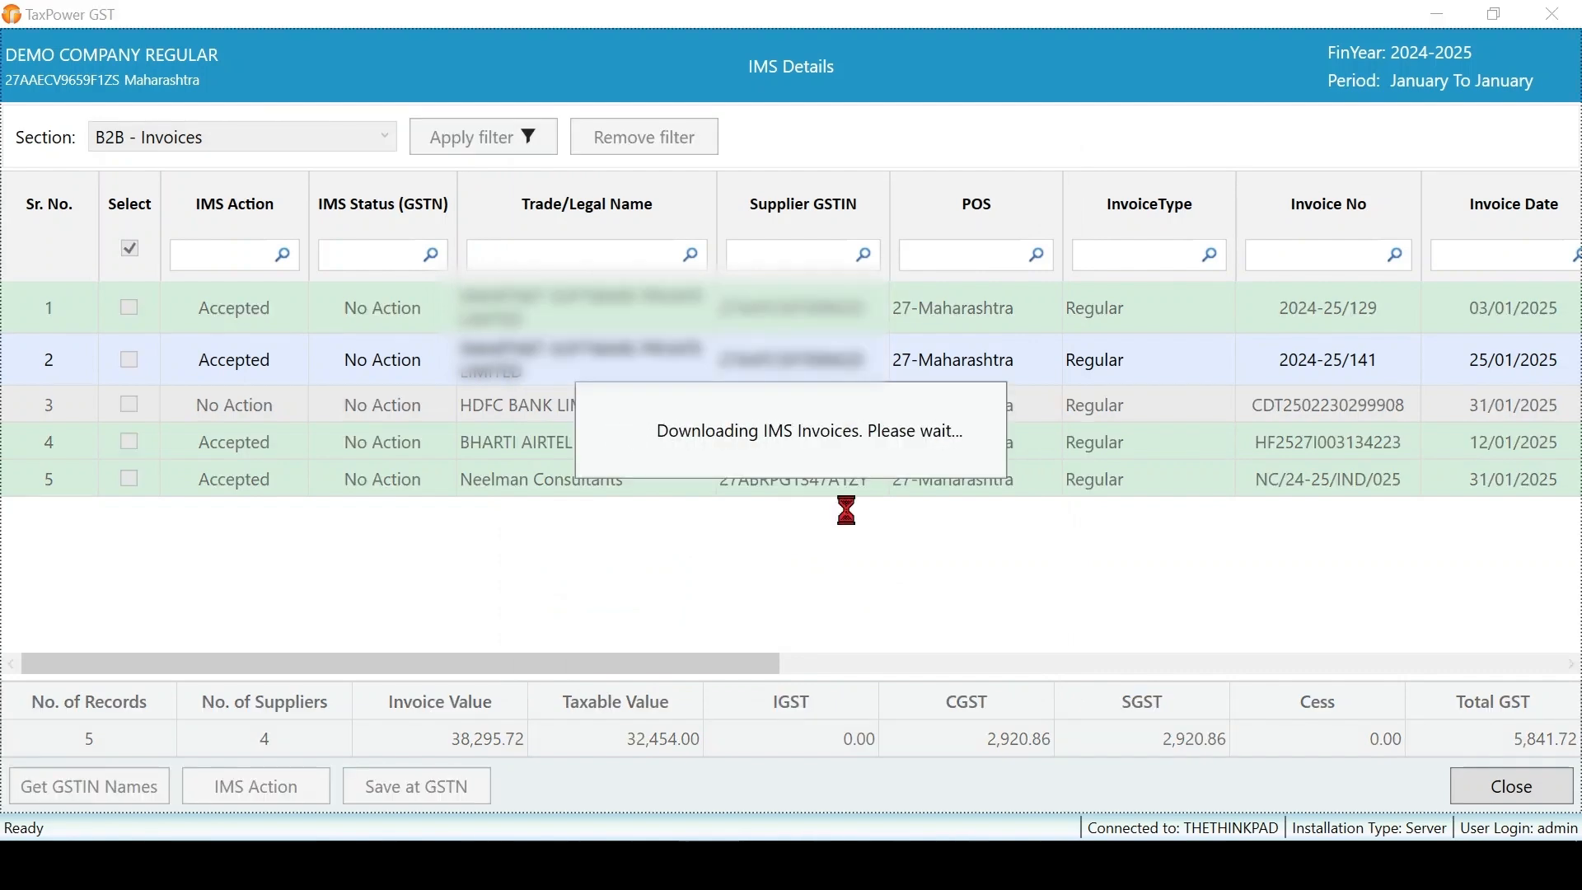
{"action": "left_click", "coordinate": [941, 534]}
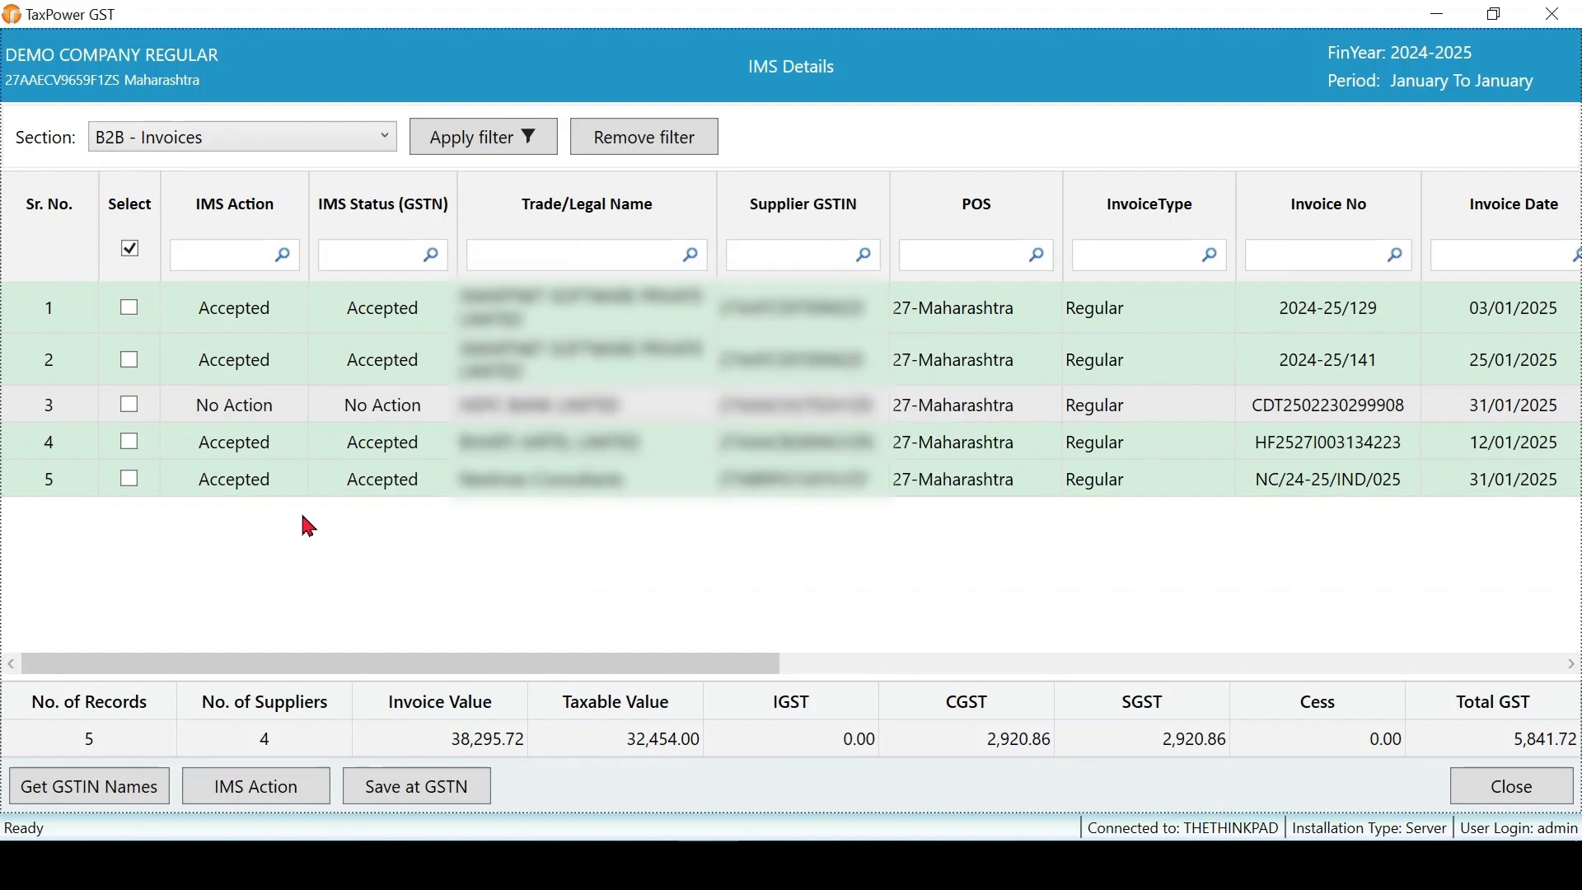
{"action": "left_click", "coordinate": [371, 311]}
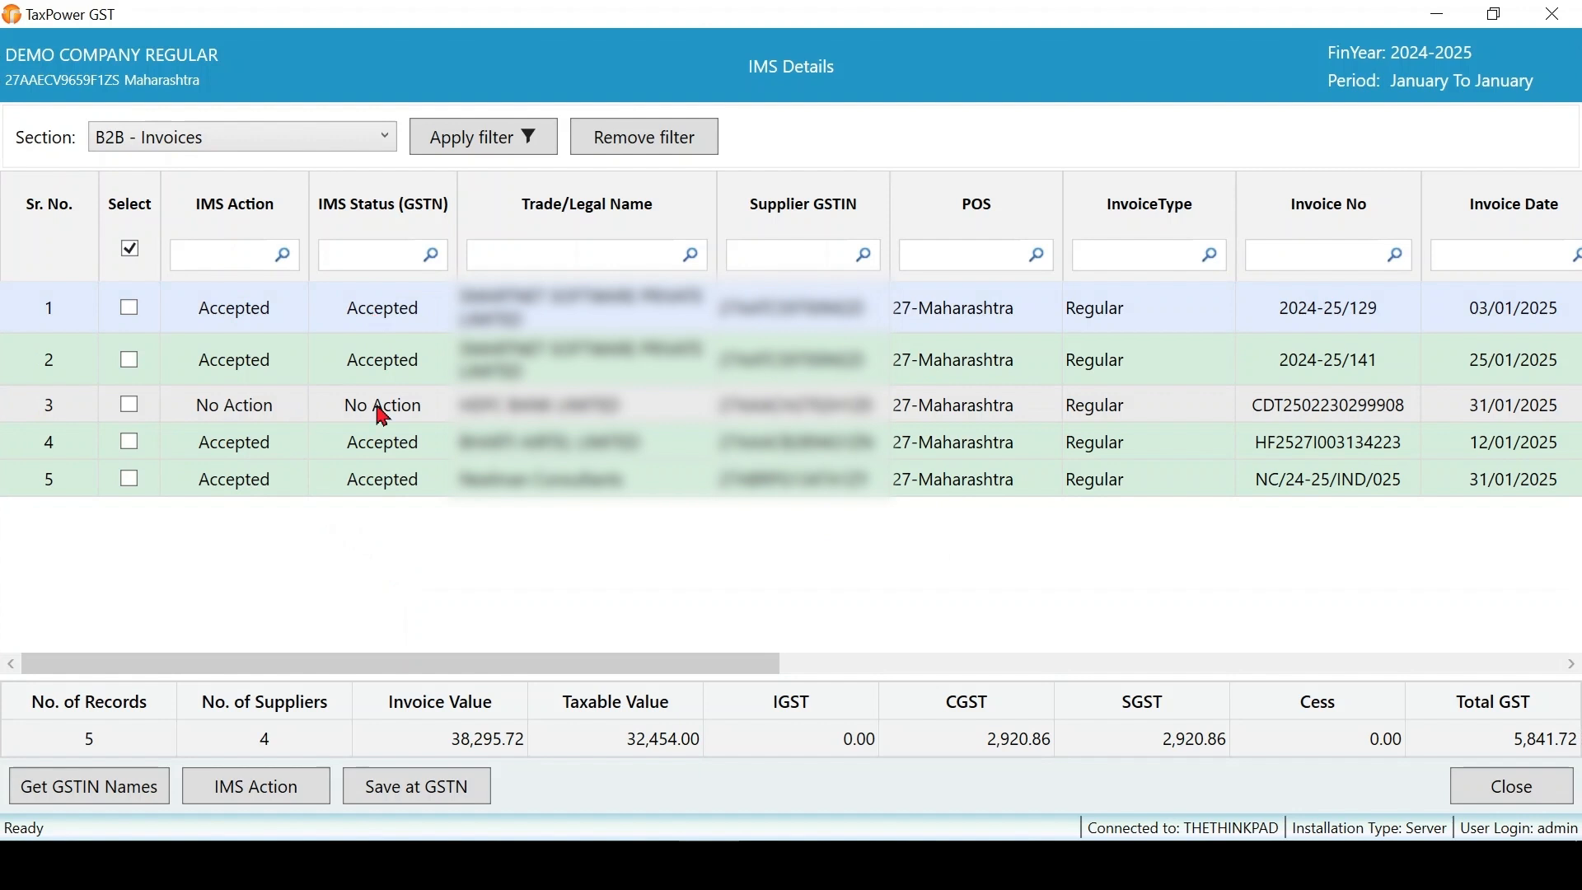
{"action": "left_click", "coordinate": [376, 465]}
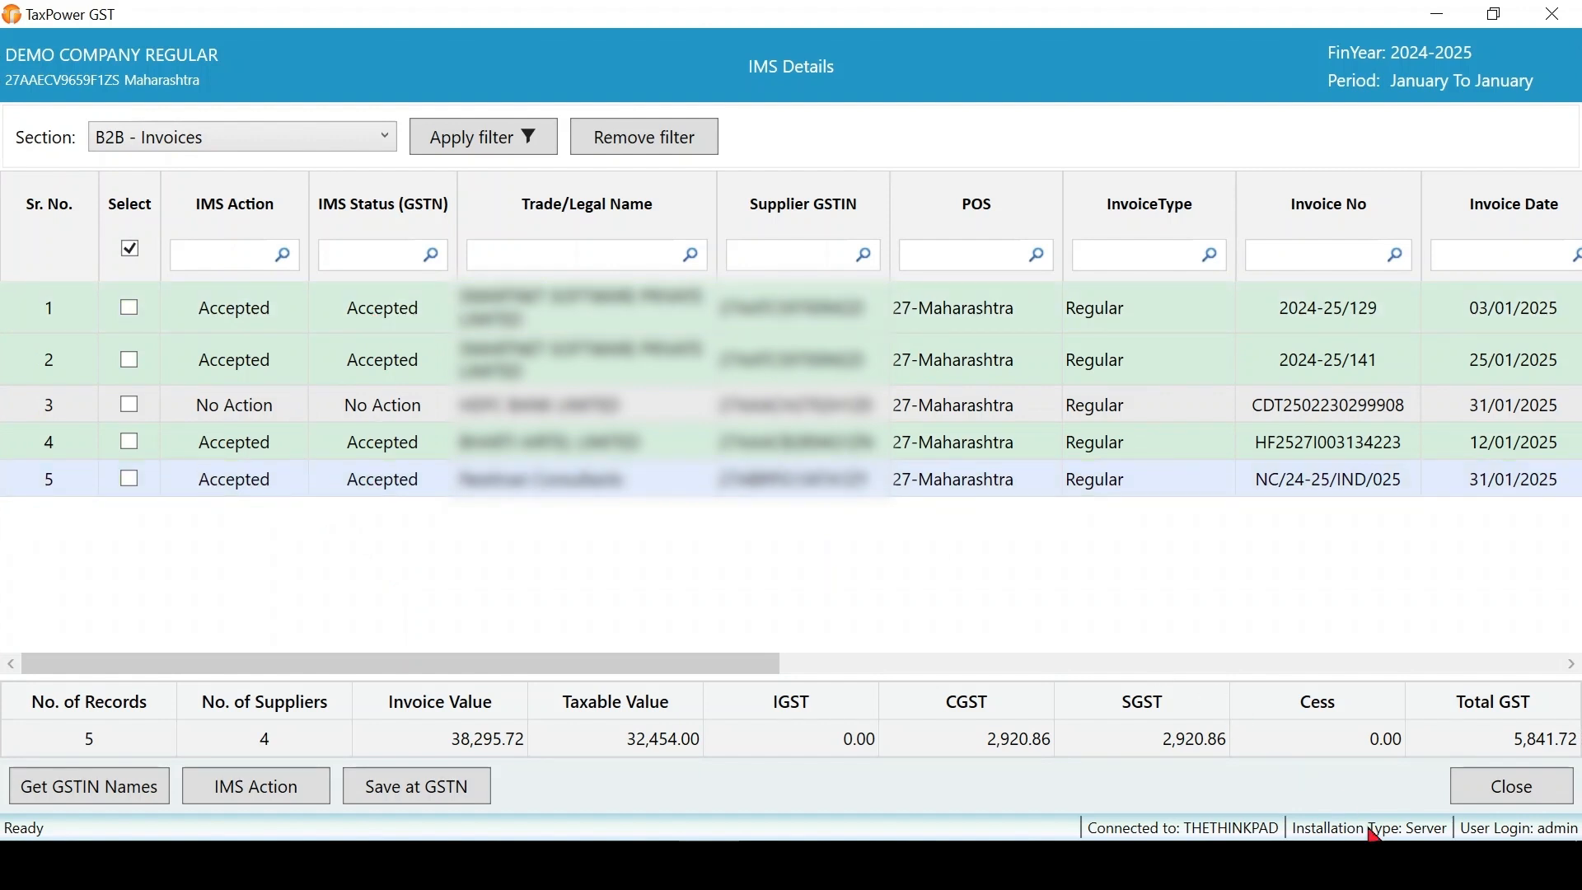
{"action": "left_click", "coordinate": [1525, 791]}
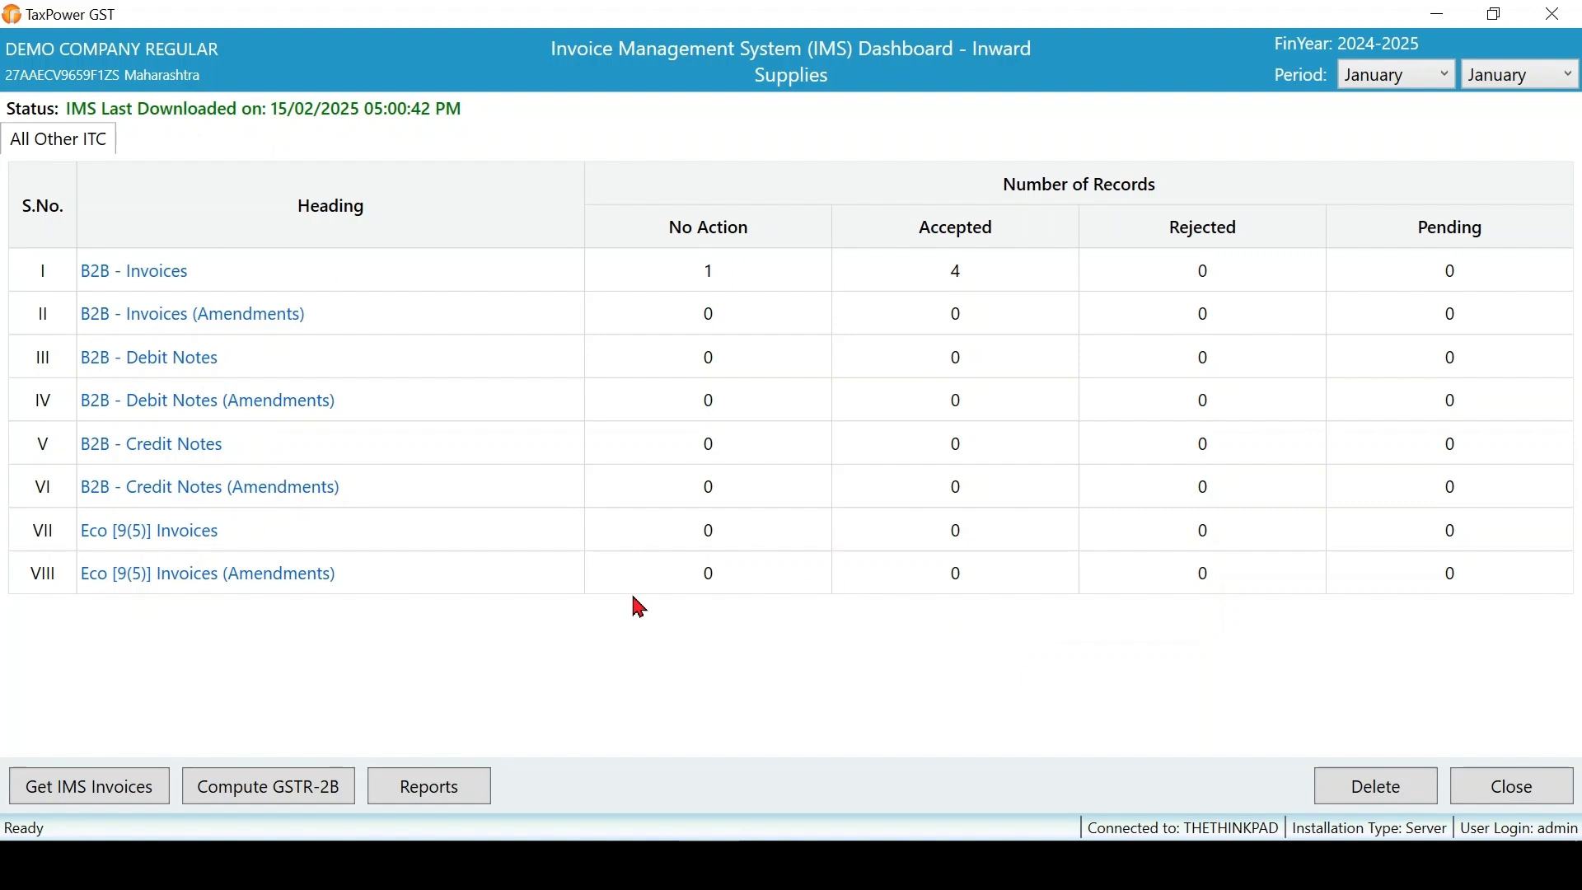
- Check the IMS summary reports list, then close the IMS dashboard
{"action": "left_click", "coordinate": [435, 805]}
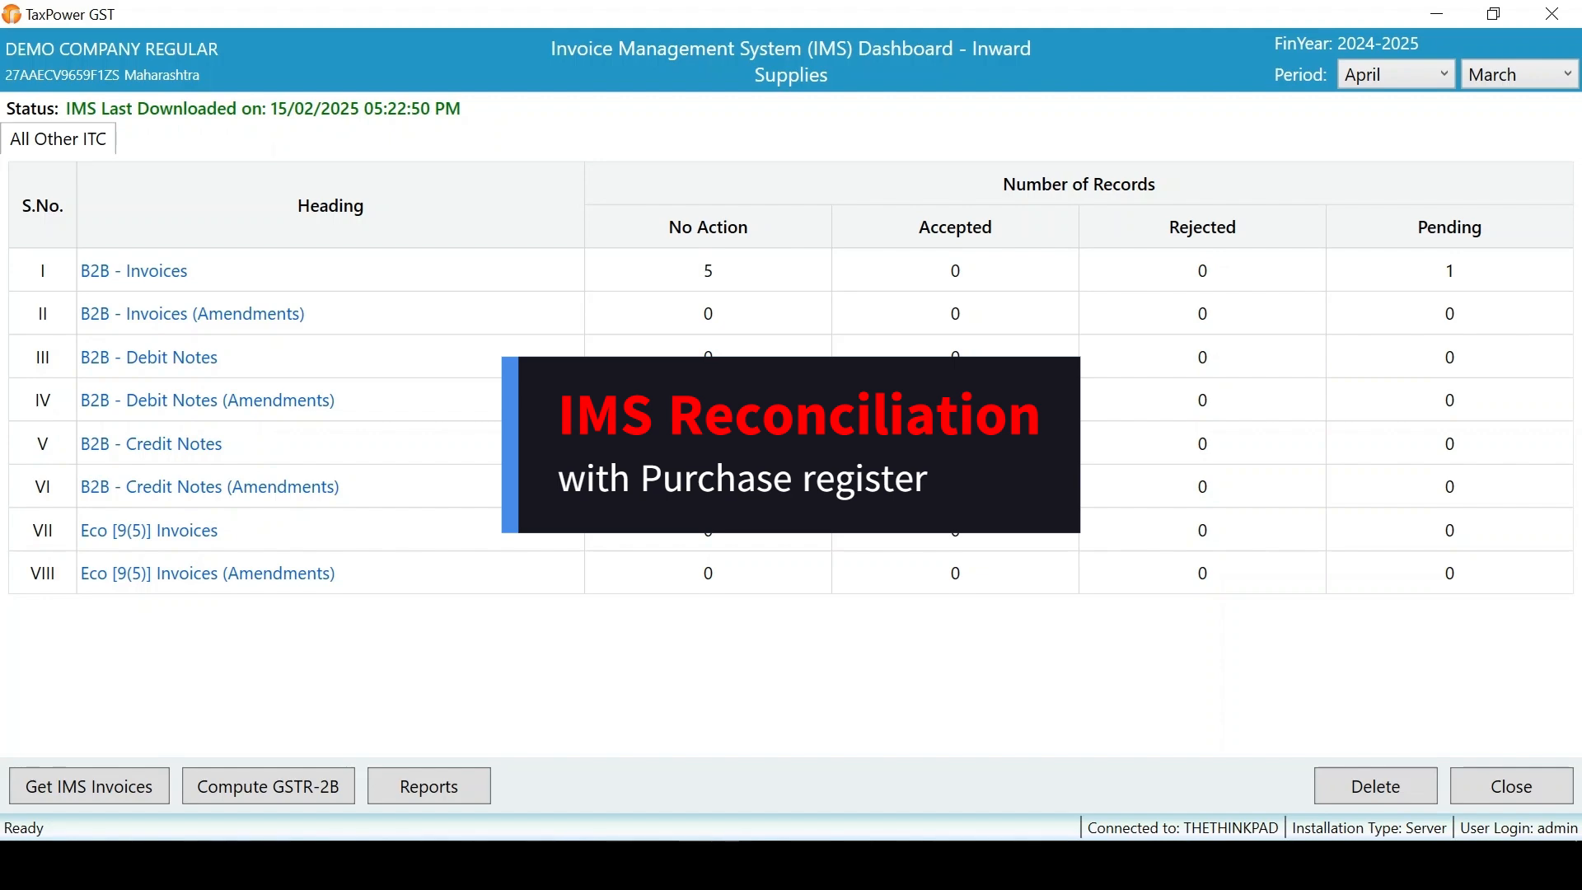
{"action": "left_click", "coordinate": [1476, 784]}
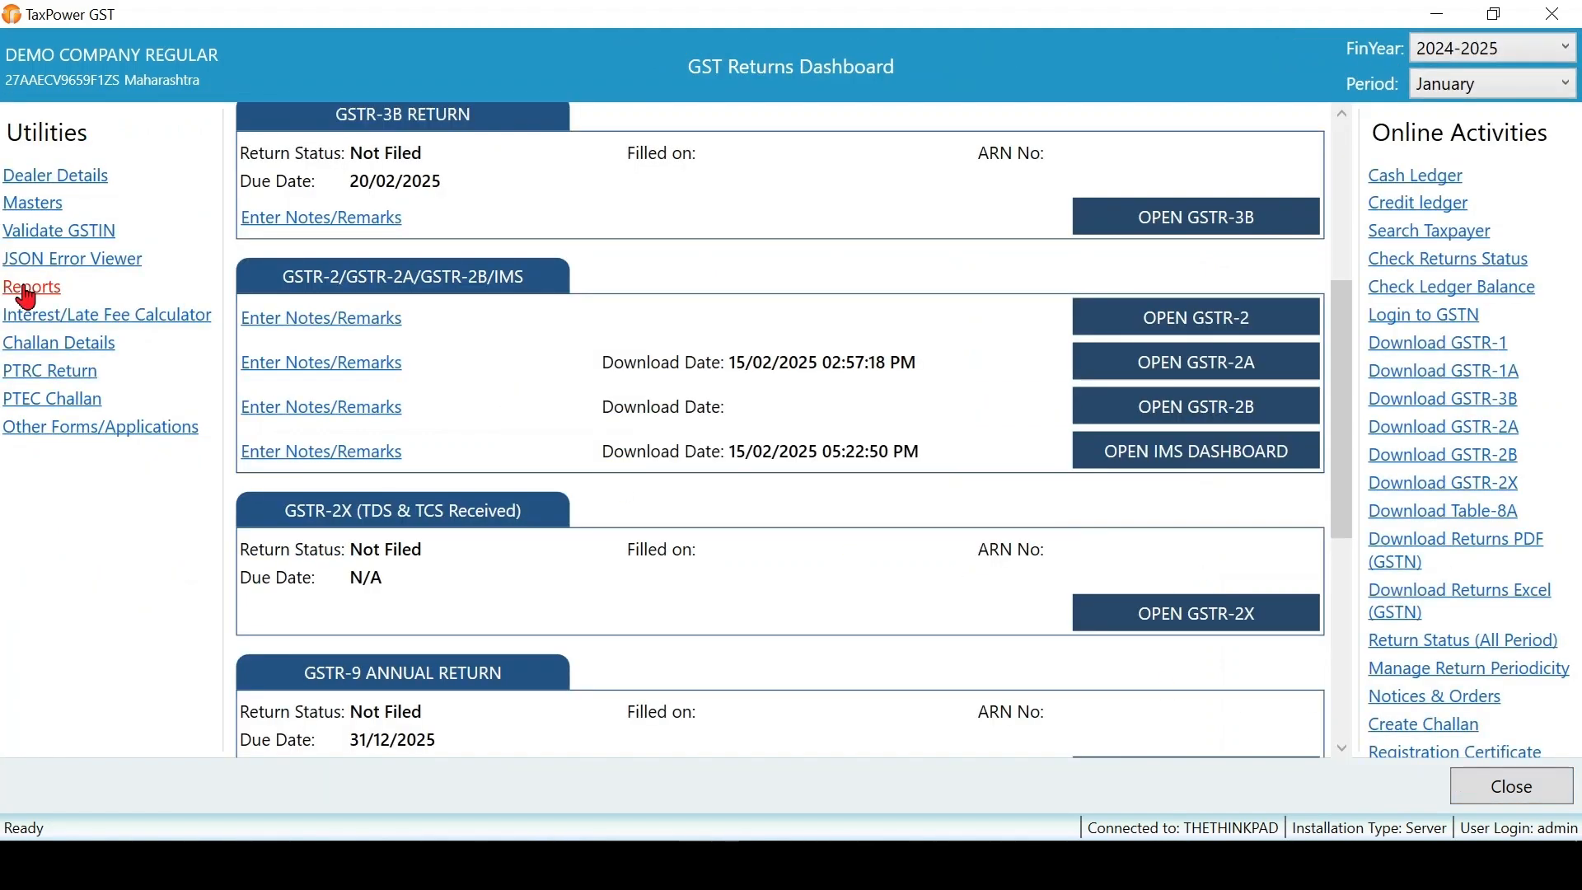
- Open the GSTR-2 Reconciliation with IMS report and choose to import GSTR-2 data from Excel
{"action": "left_click", "coordinate": [29, 288]}
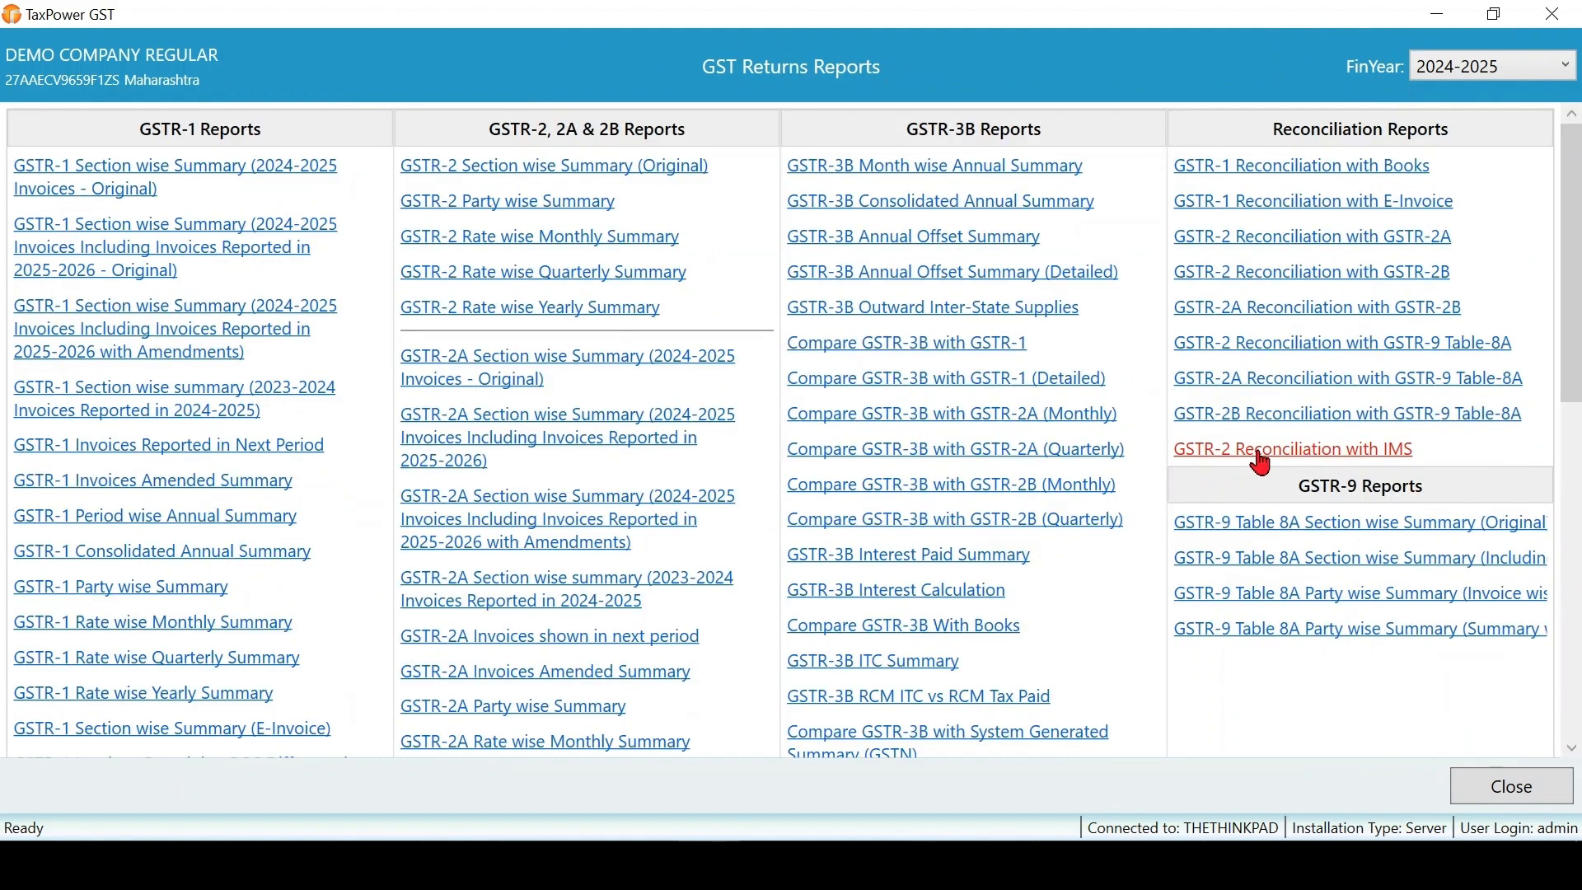
{"action": "left_click", "coordinate": [1308, 457]}
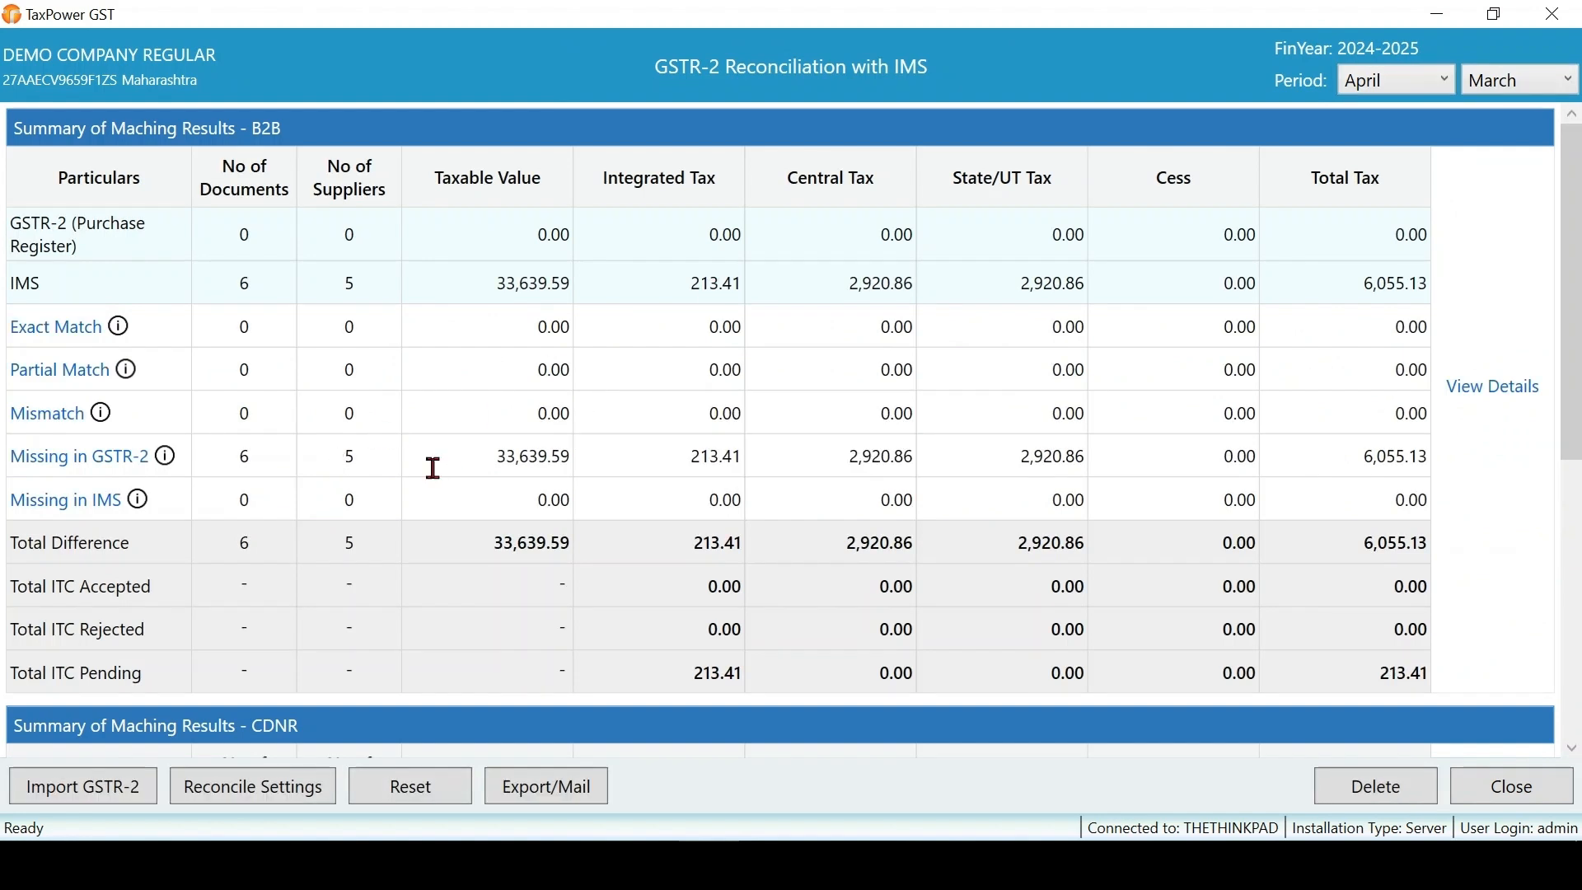
{"action": "left_click", "coordinate": [107, 797]}
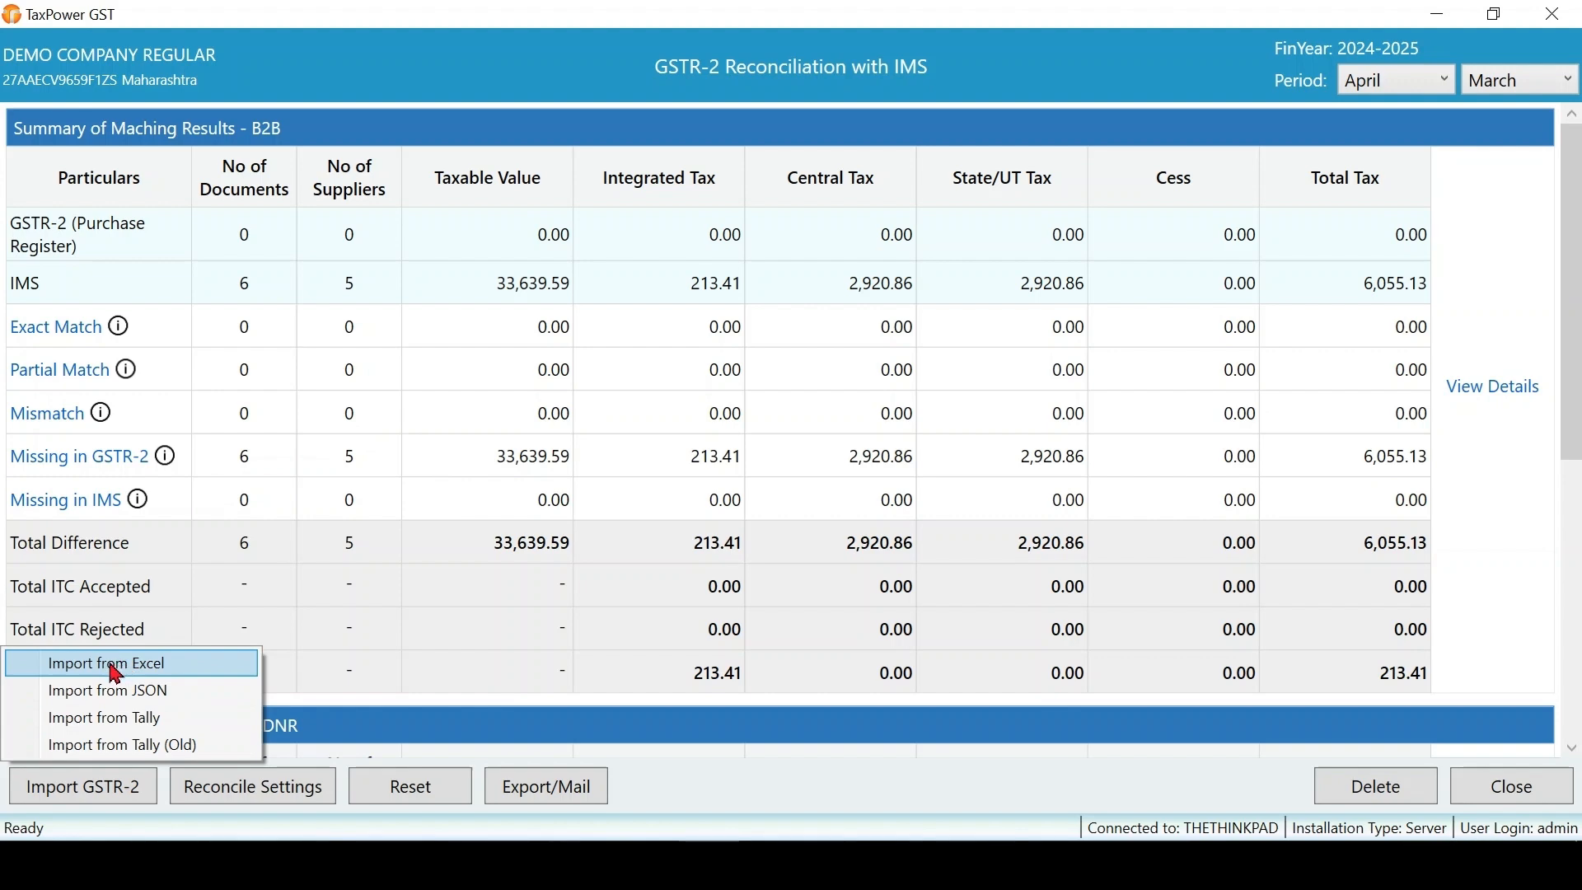
{"action": "left_click", "coordinate": [155, 669]}
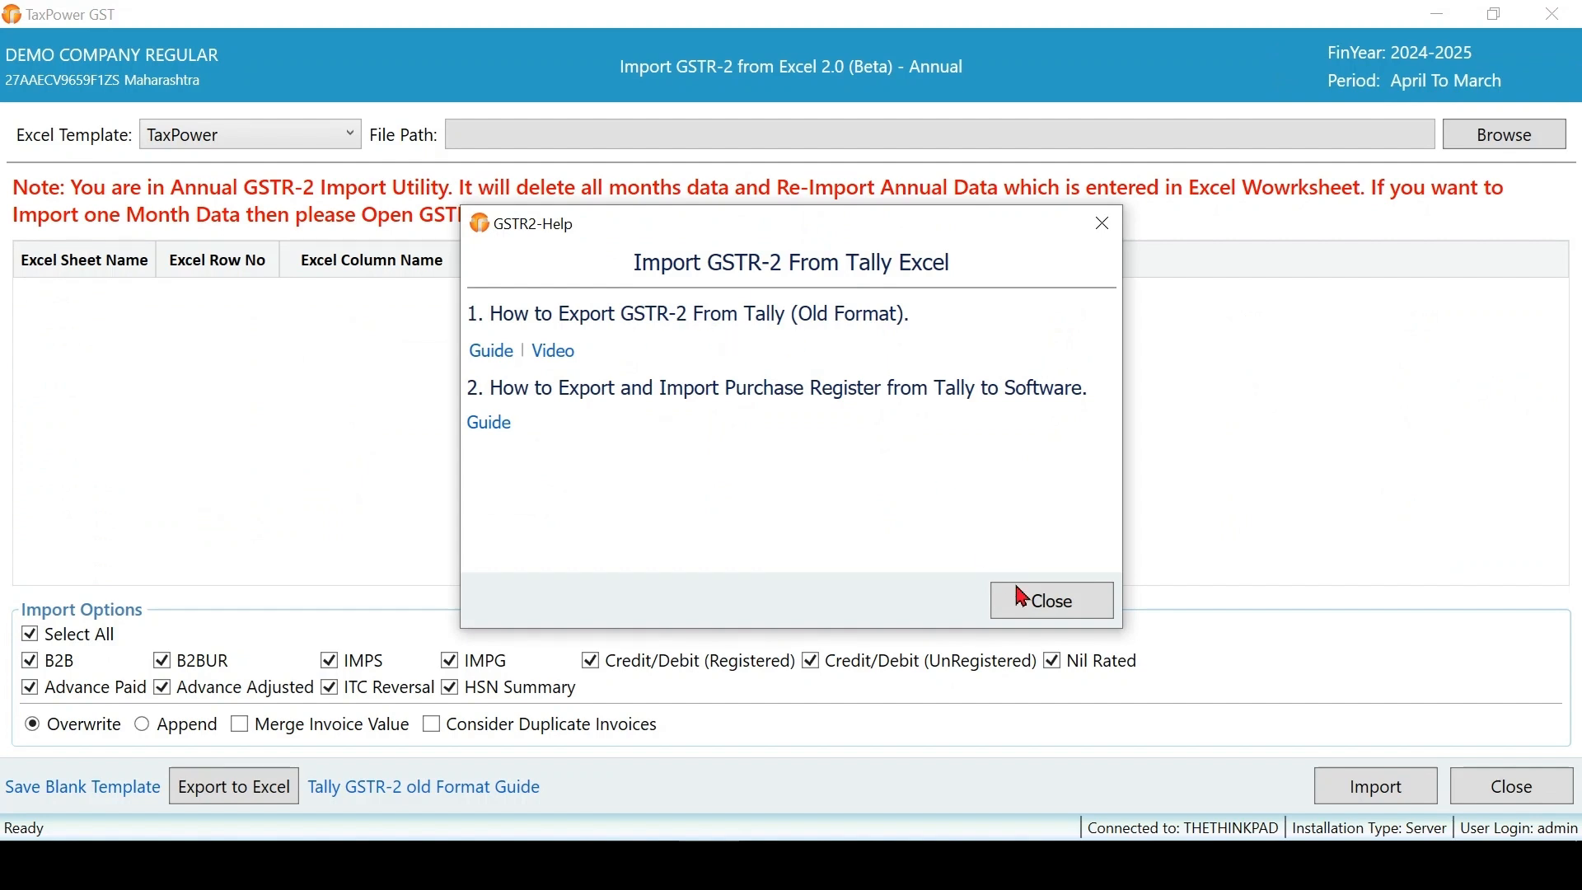
{"action": "left_click", "coordinate": [1036, 608]}
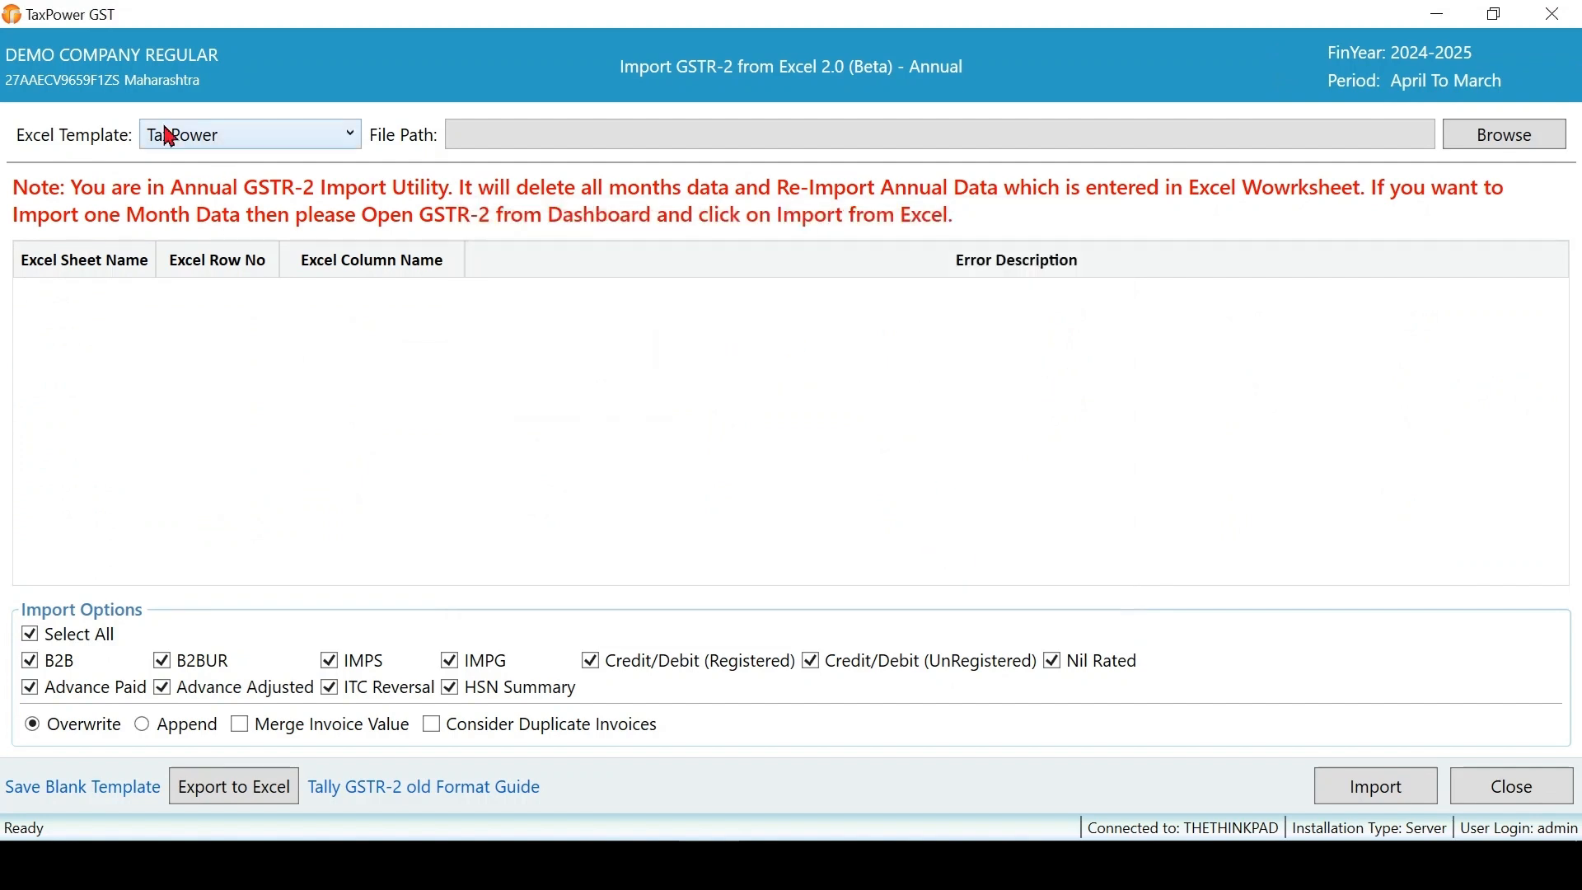
- Import GSTR2 Jan.xlsx with the TaxPower template, showing 6 IMS documents missing in GSTR-2
{"action": "left_click", "coordinate": [216, 136]}
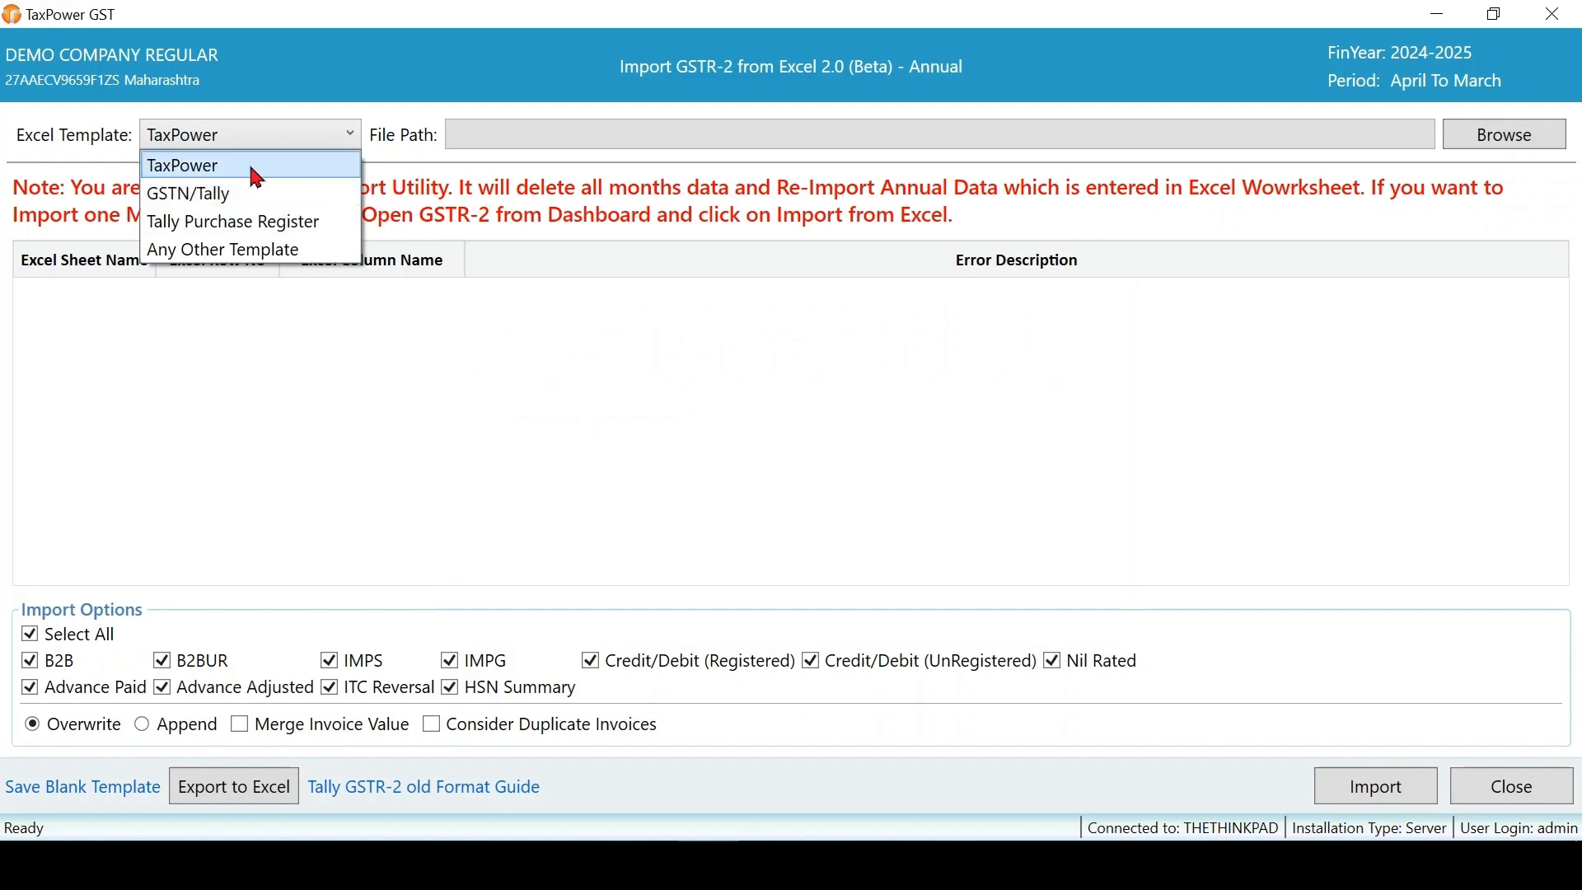
{"action": "left_click", "coordinate": [231, 169]}
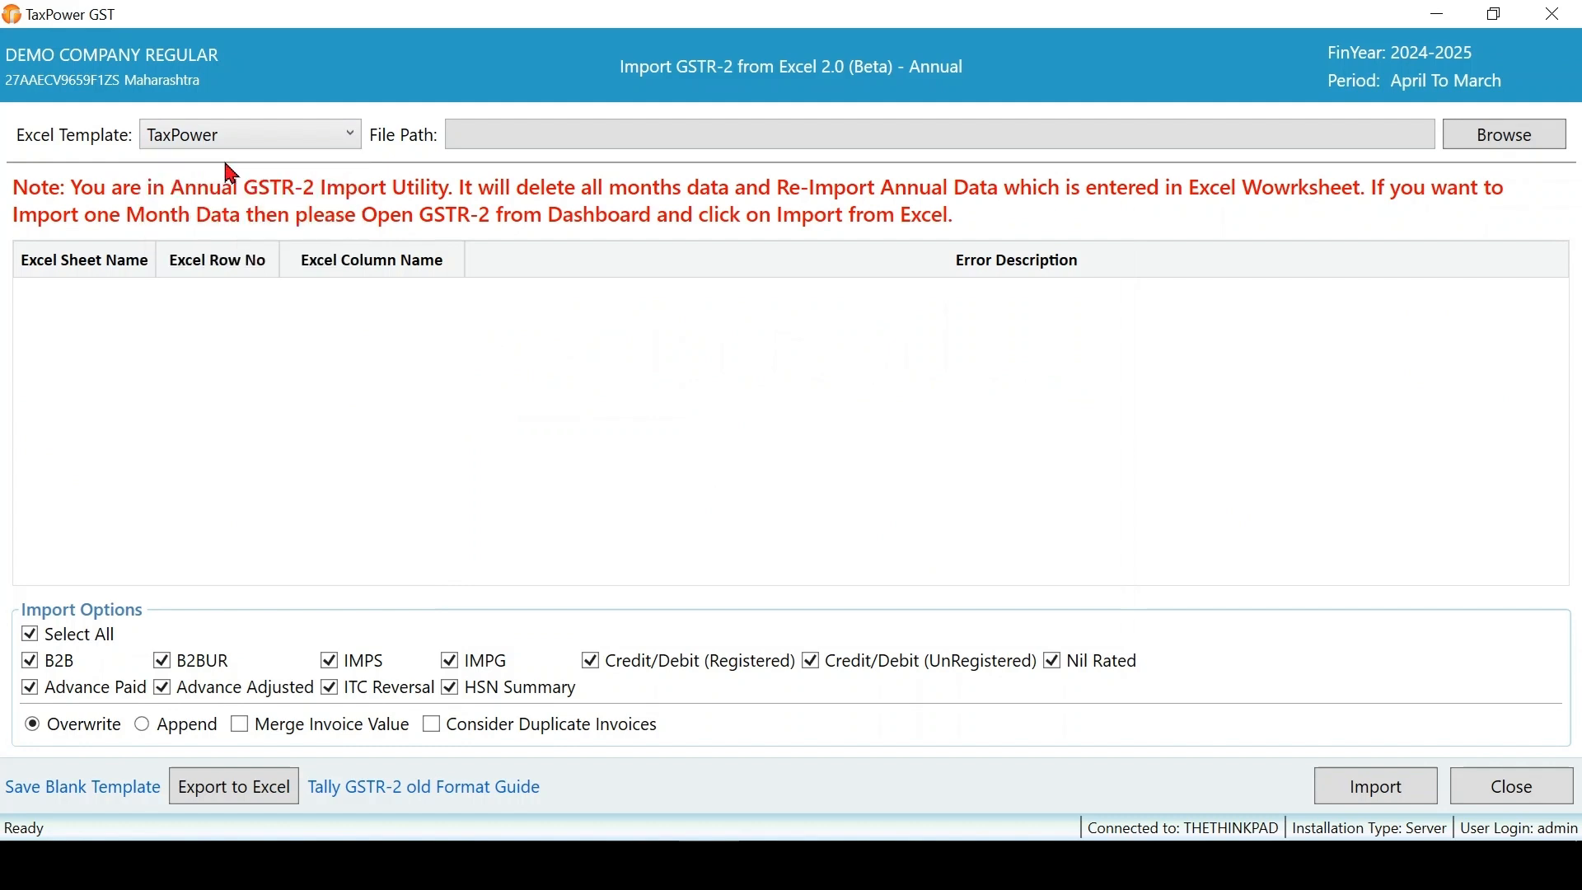
{"action": "left_click", "coordinate": [1521, 146]}
{"action": "left_click", "coordinate": [314, 212]}
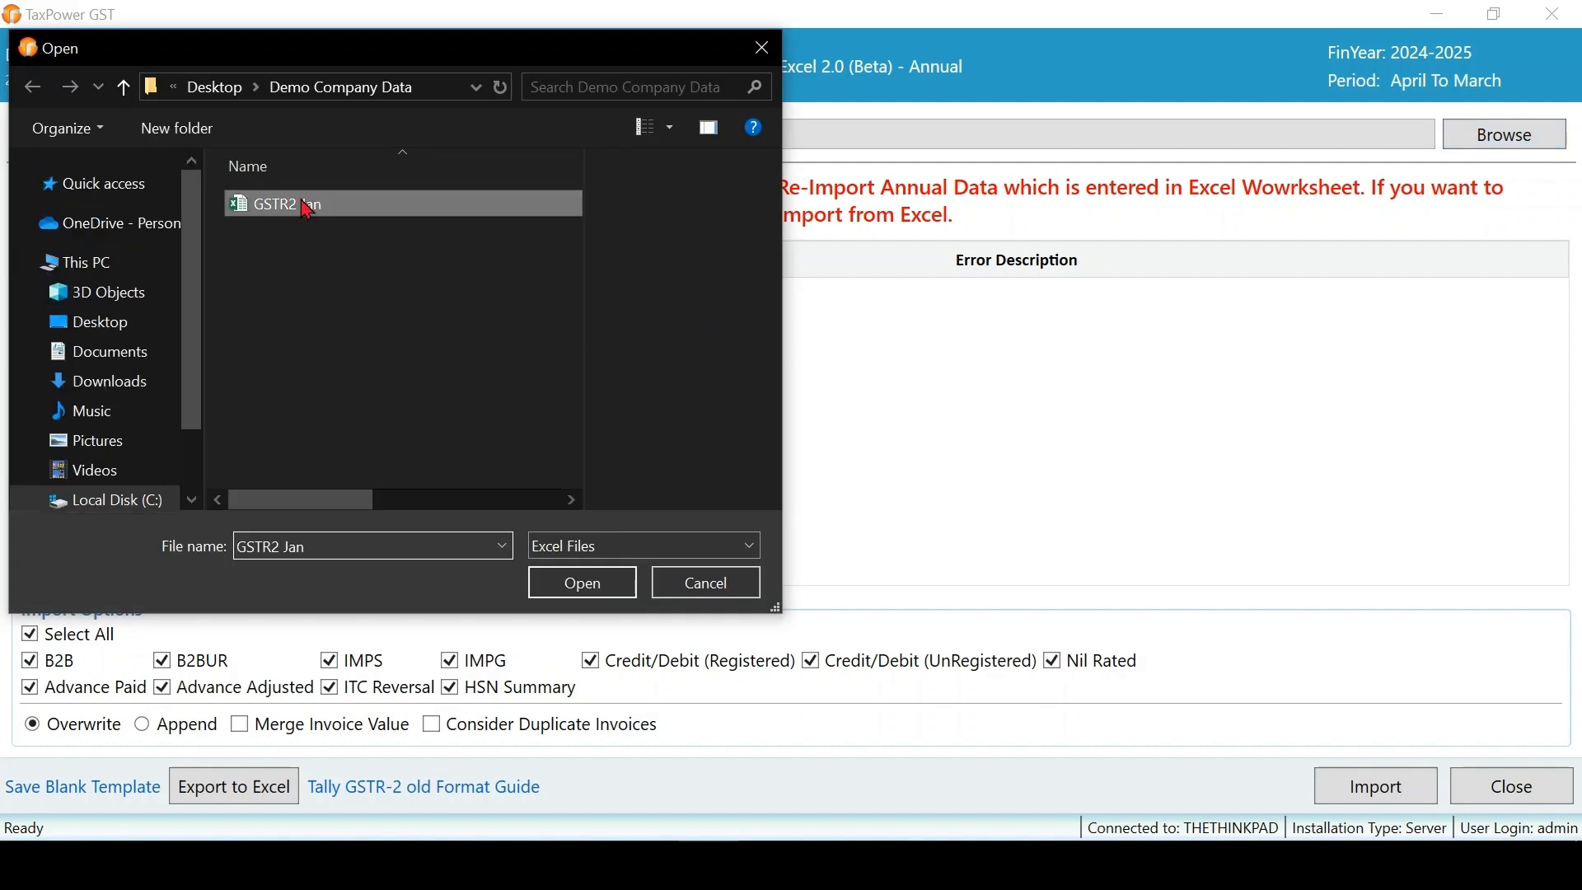
{"action": "left_click", "coordinate": [609, 595]}
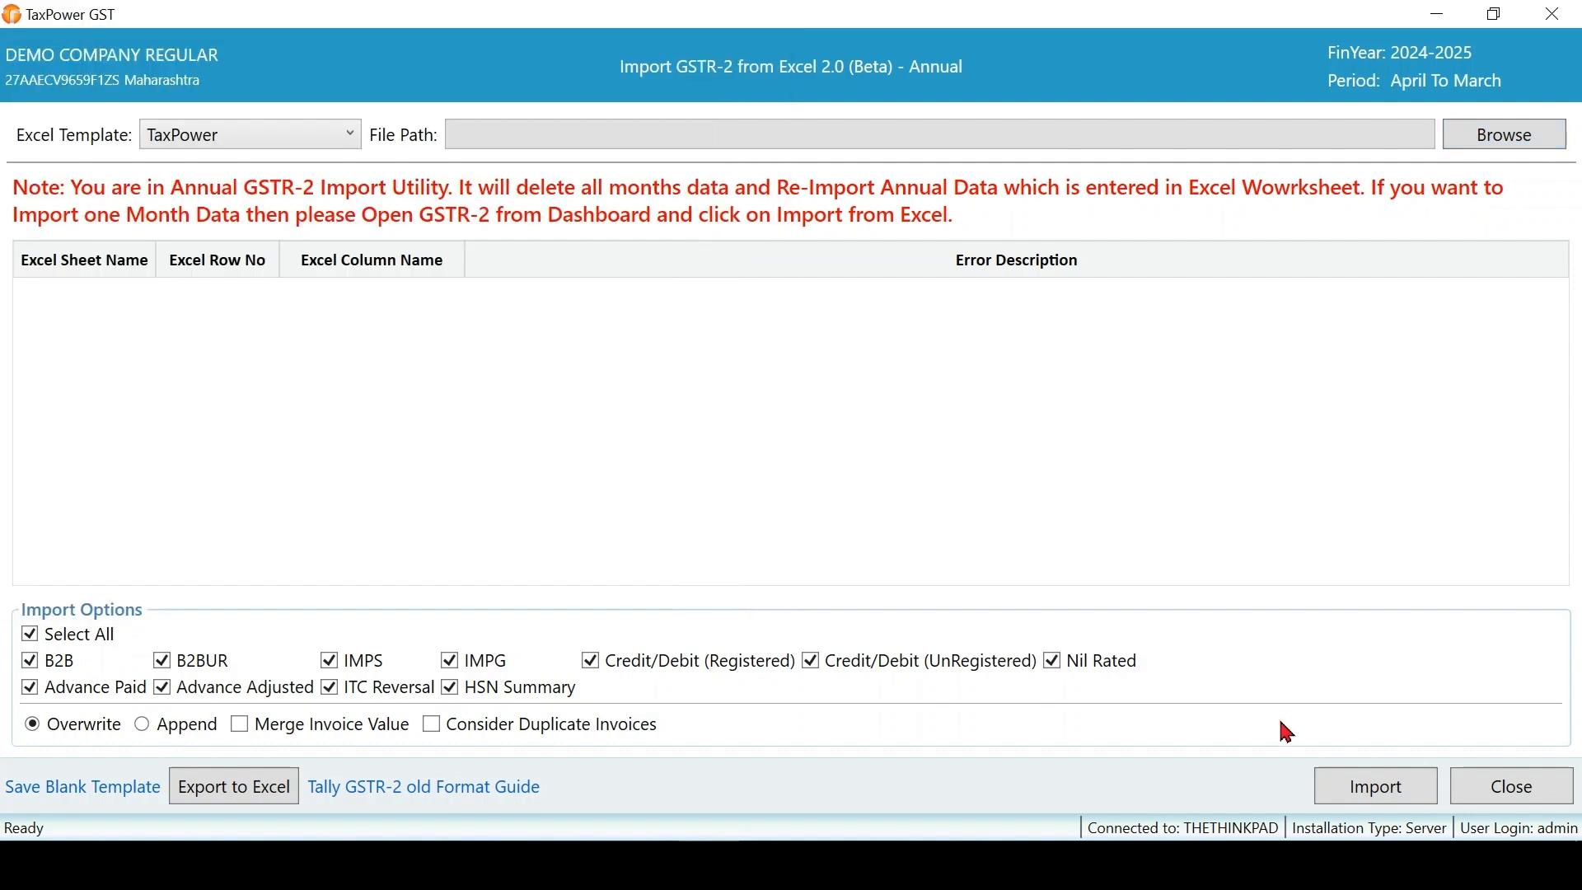
{"action": "left_click", "coordinate": [1382, 788]}
{"action": "left_click", "coordinate": [808, 522]}
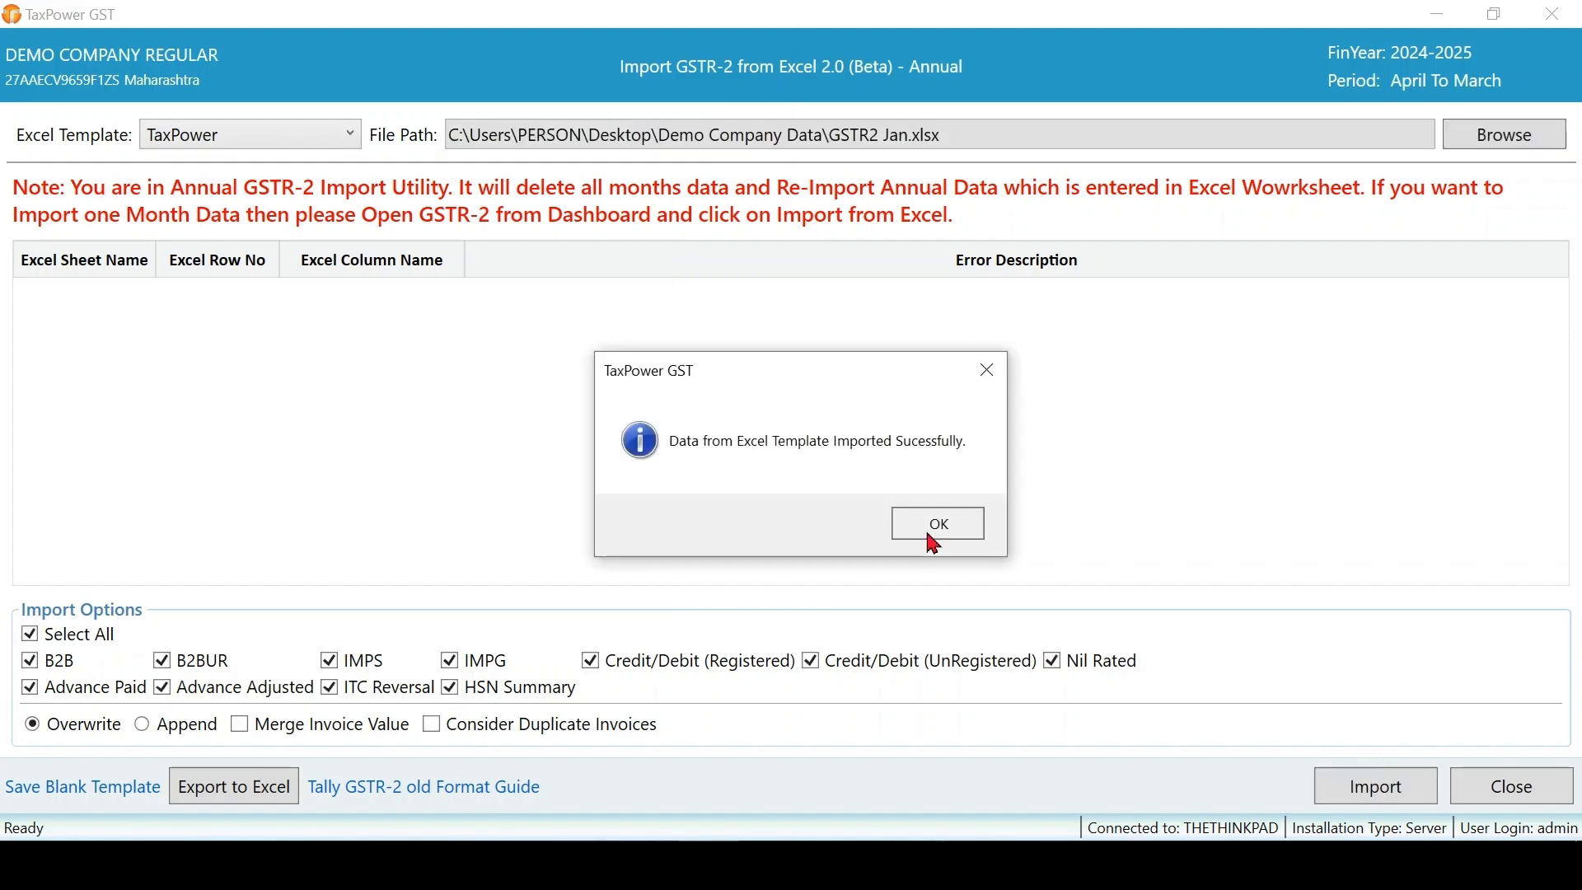
{"action": "left_click", "coordinate": [927, 529]}
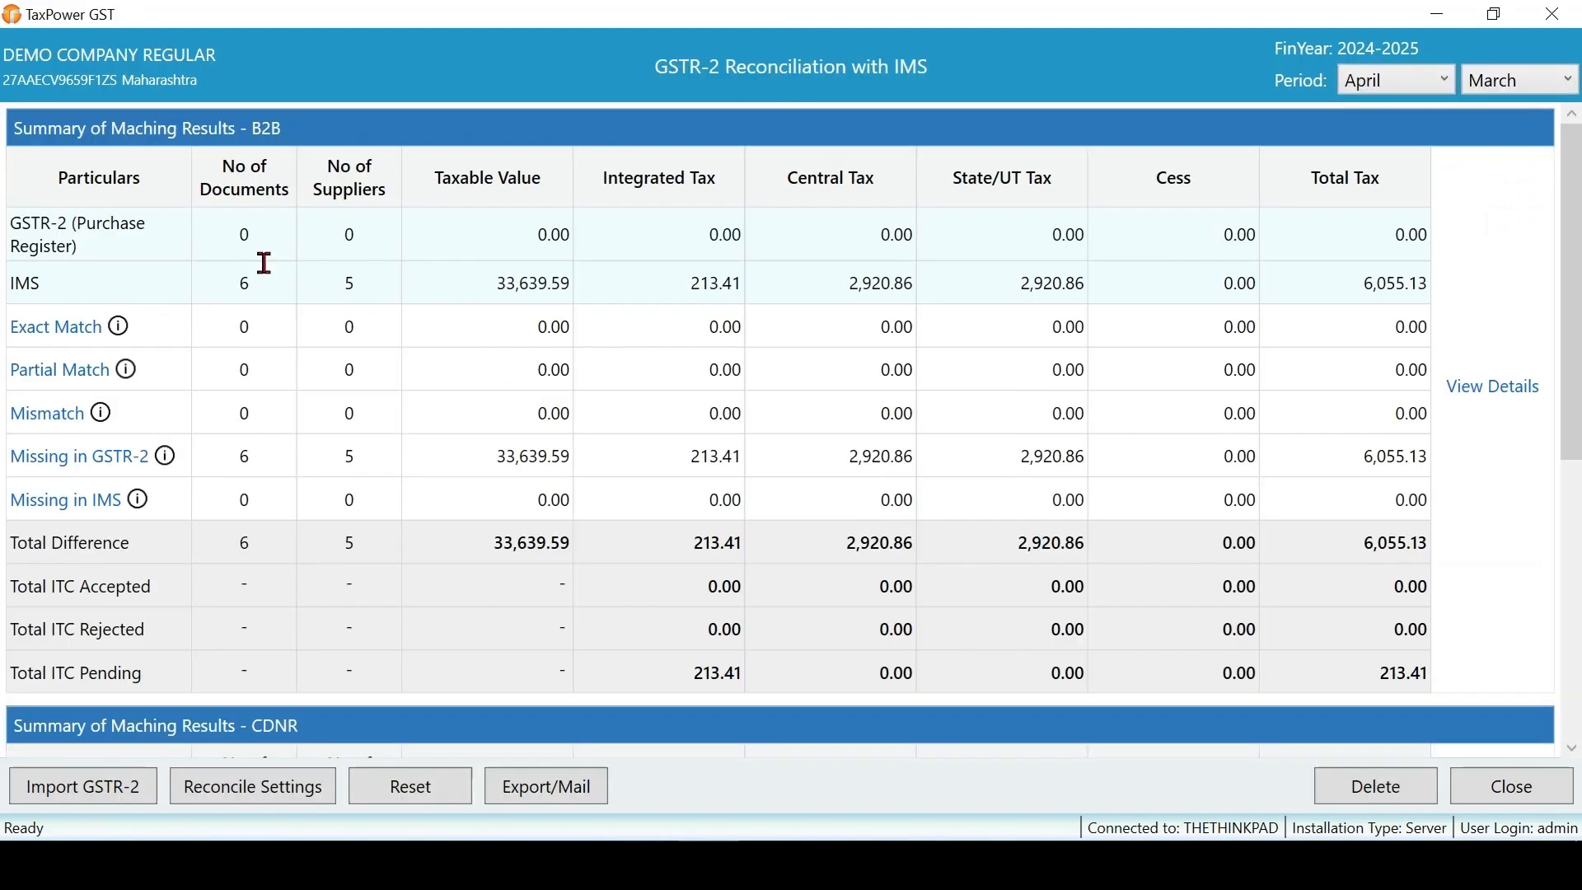
- Reset the reconciliation to get 4 exact matches and 2 missing, then view the supplier-wise details
{"action": "left_click", "coordinate": [413, 792]}
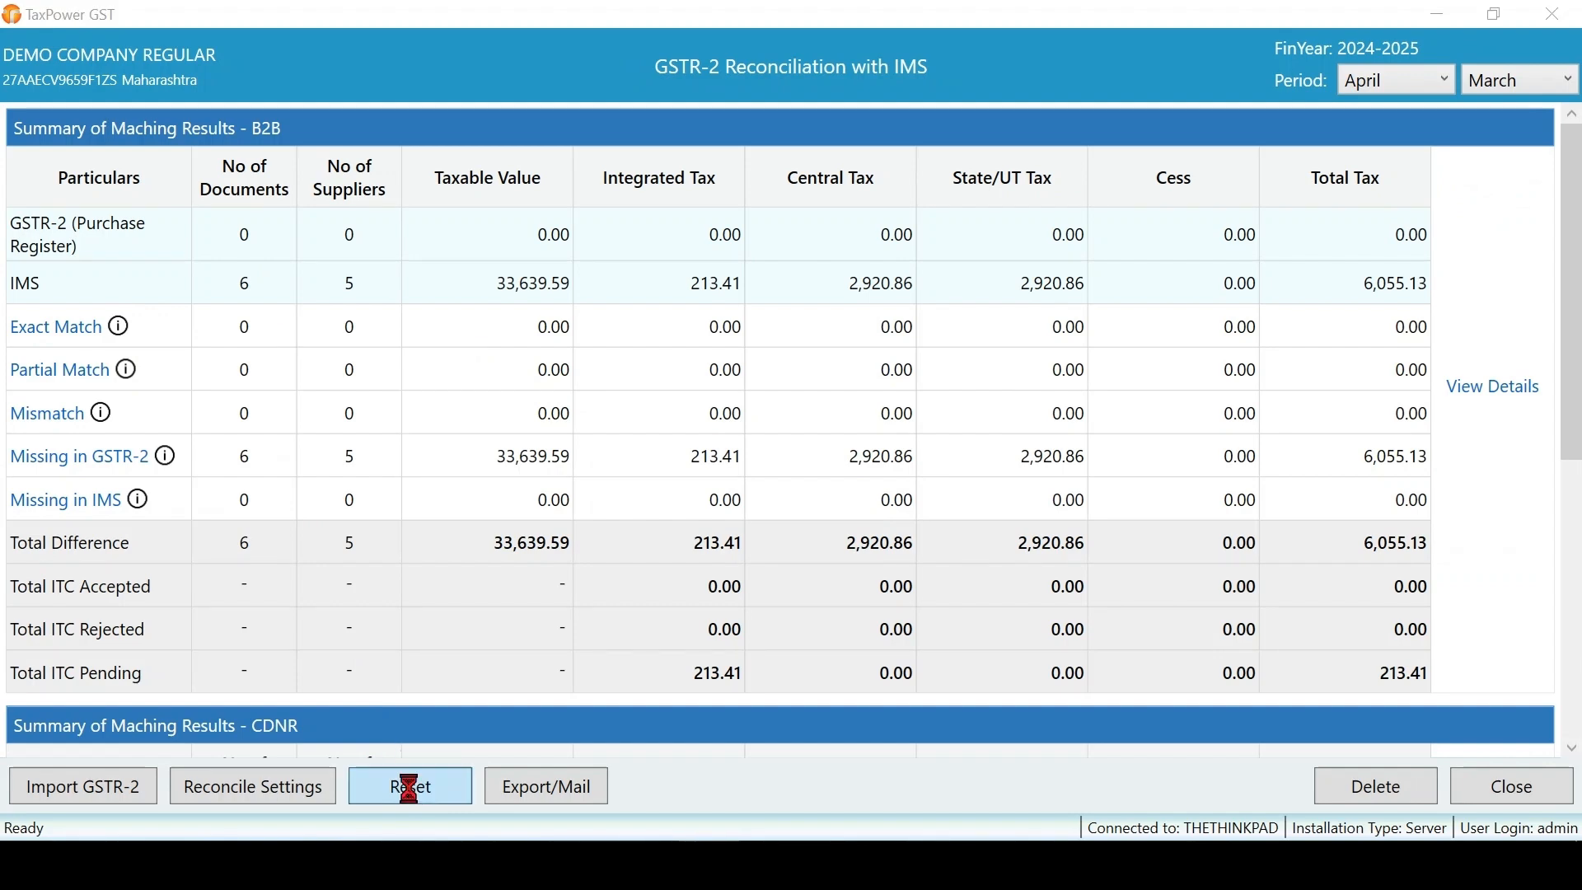
{"action": "left_click", "coordinate": [808, 530]}
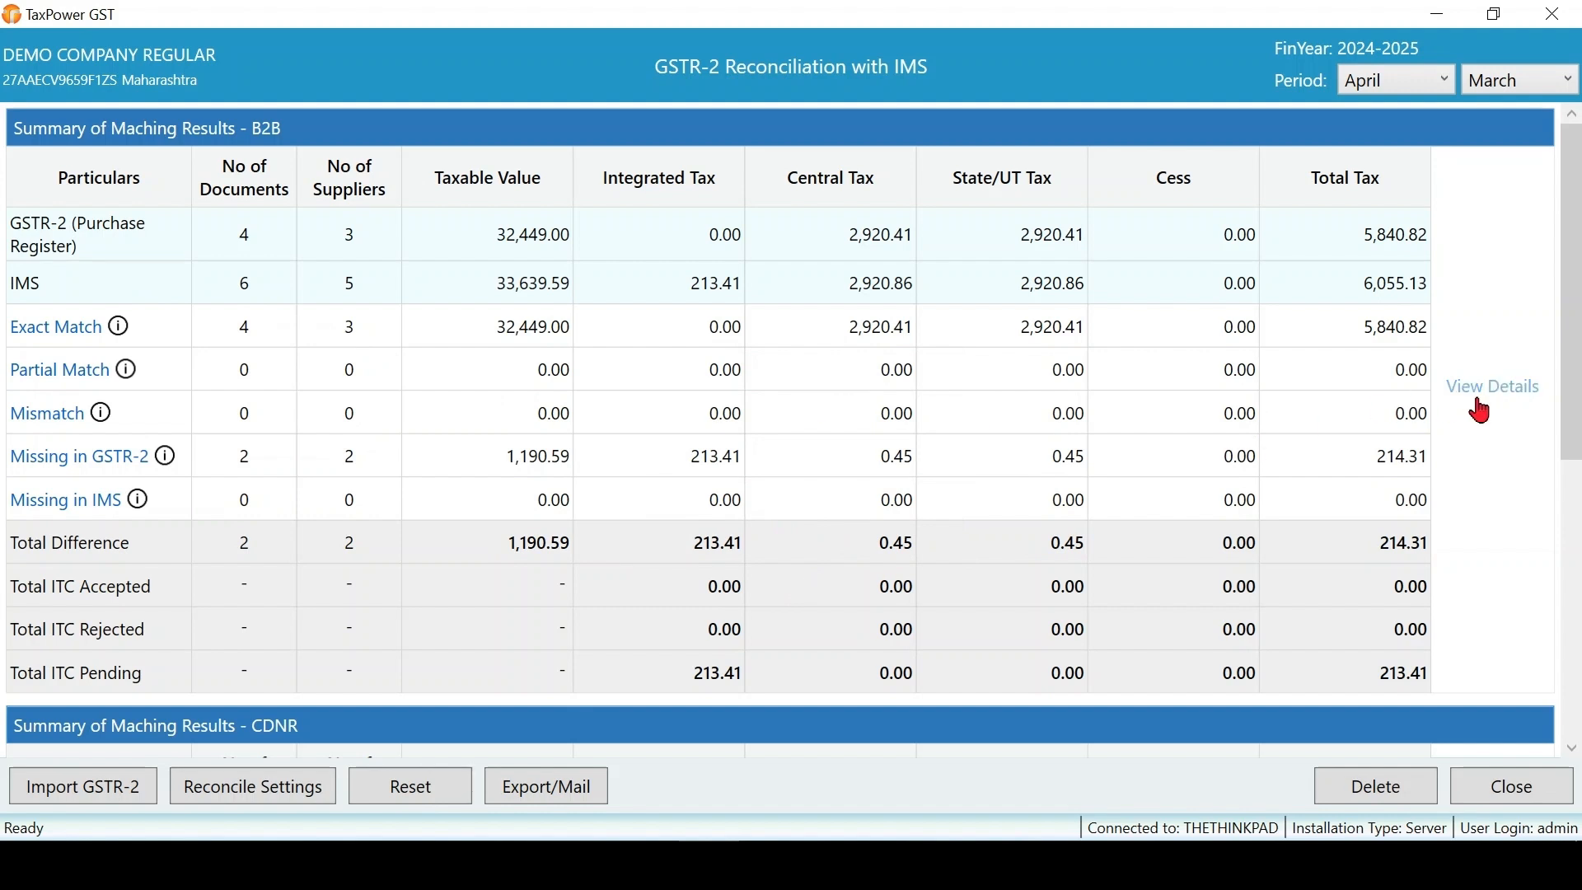
{"action": "left_click", "coordinate": [1505, 405]}
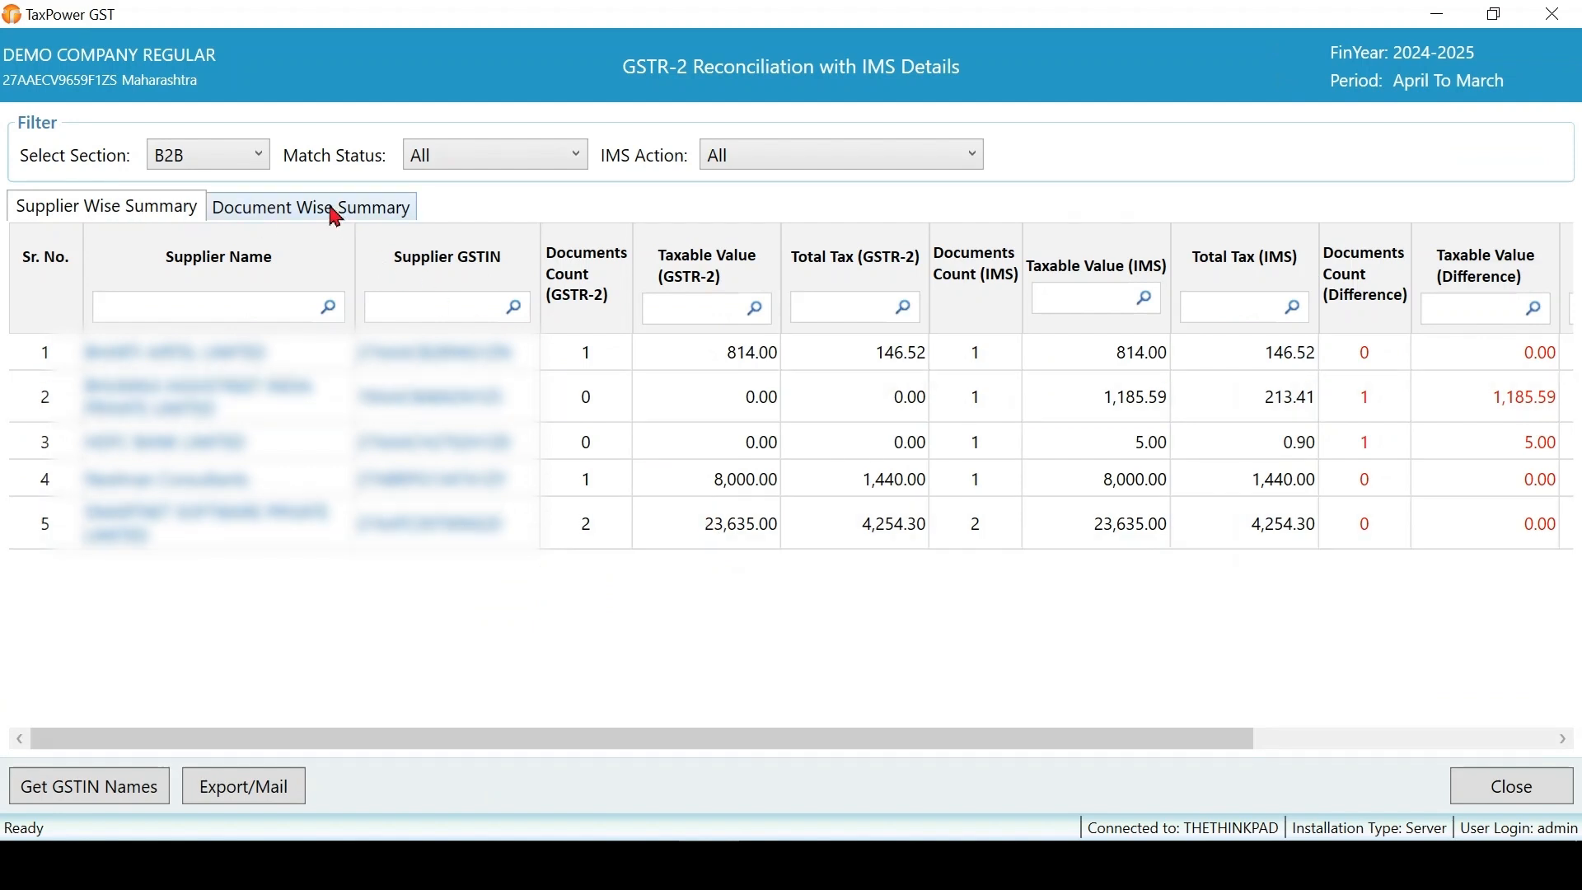
- Filter the document-wise details to Exact Match and accept all four documents in IMS
{"action": "left_click", "coordinate": [335, 218]}
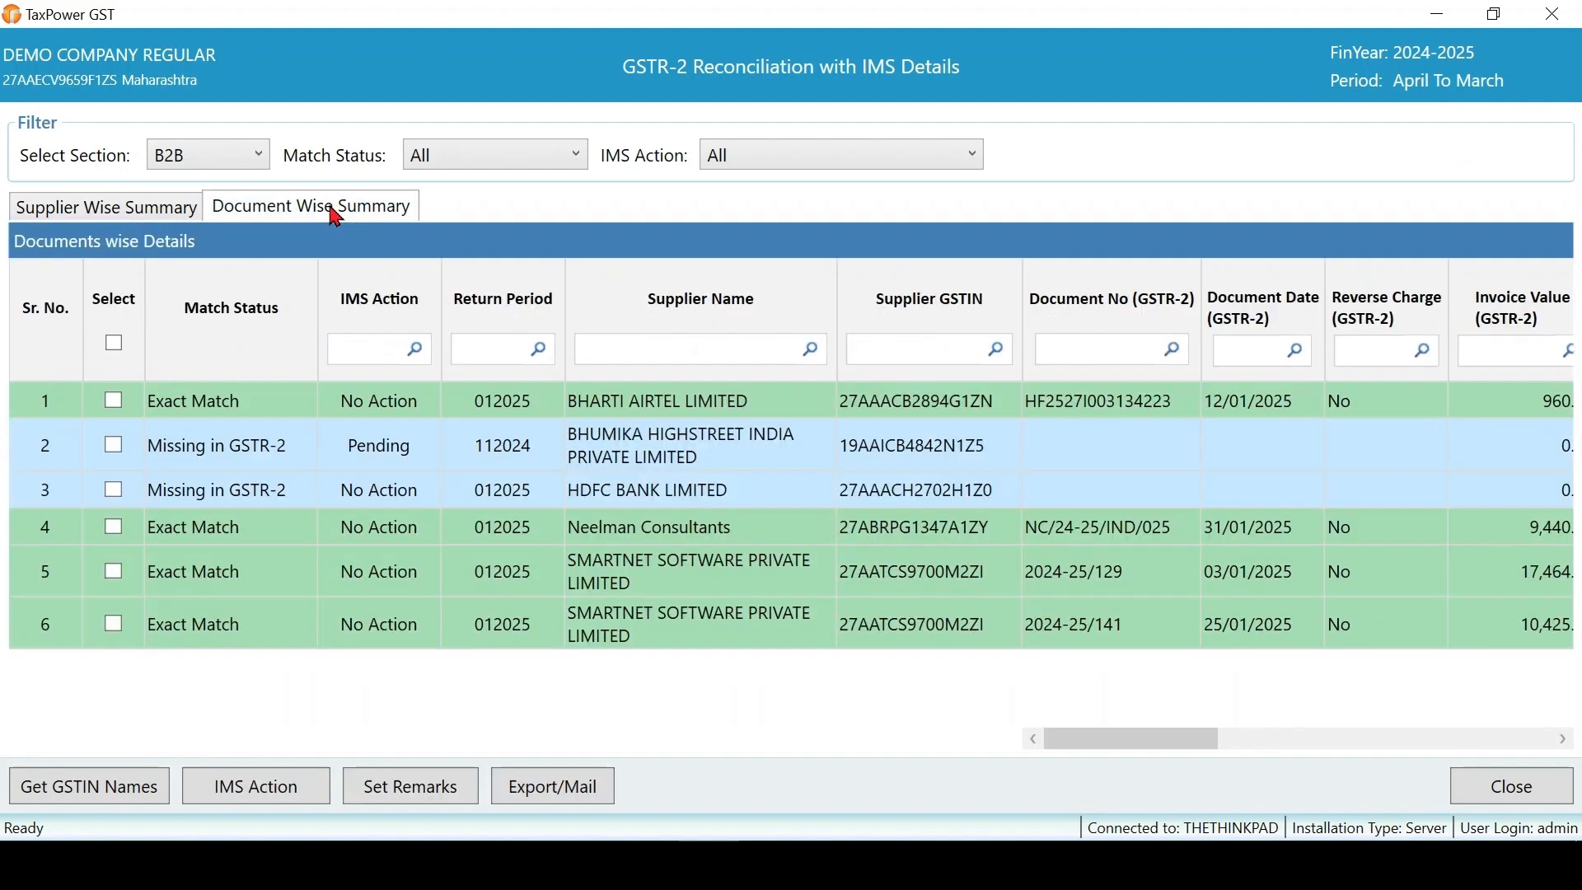
{"action": "left_click", "coordinate": [502, 160]}
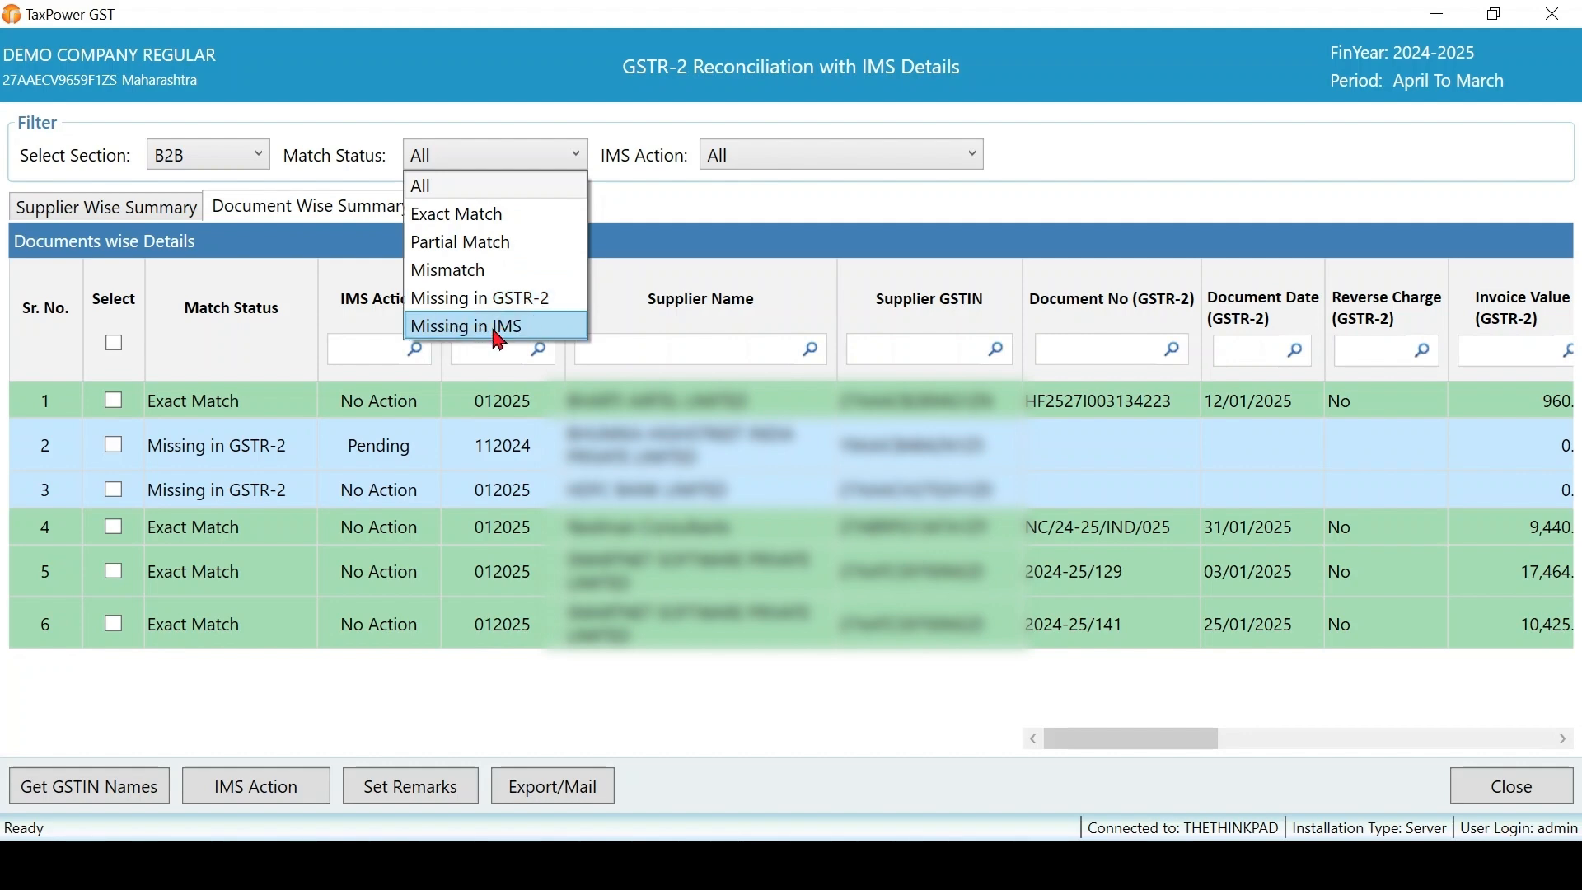
{"action": "left_click", "coordinate": [462, 216]}
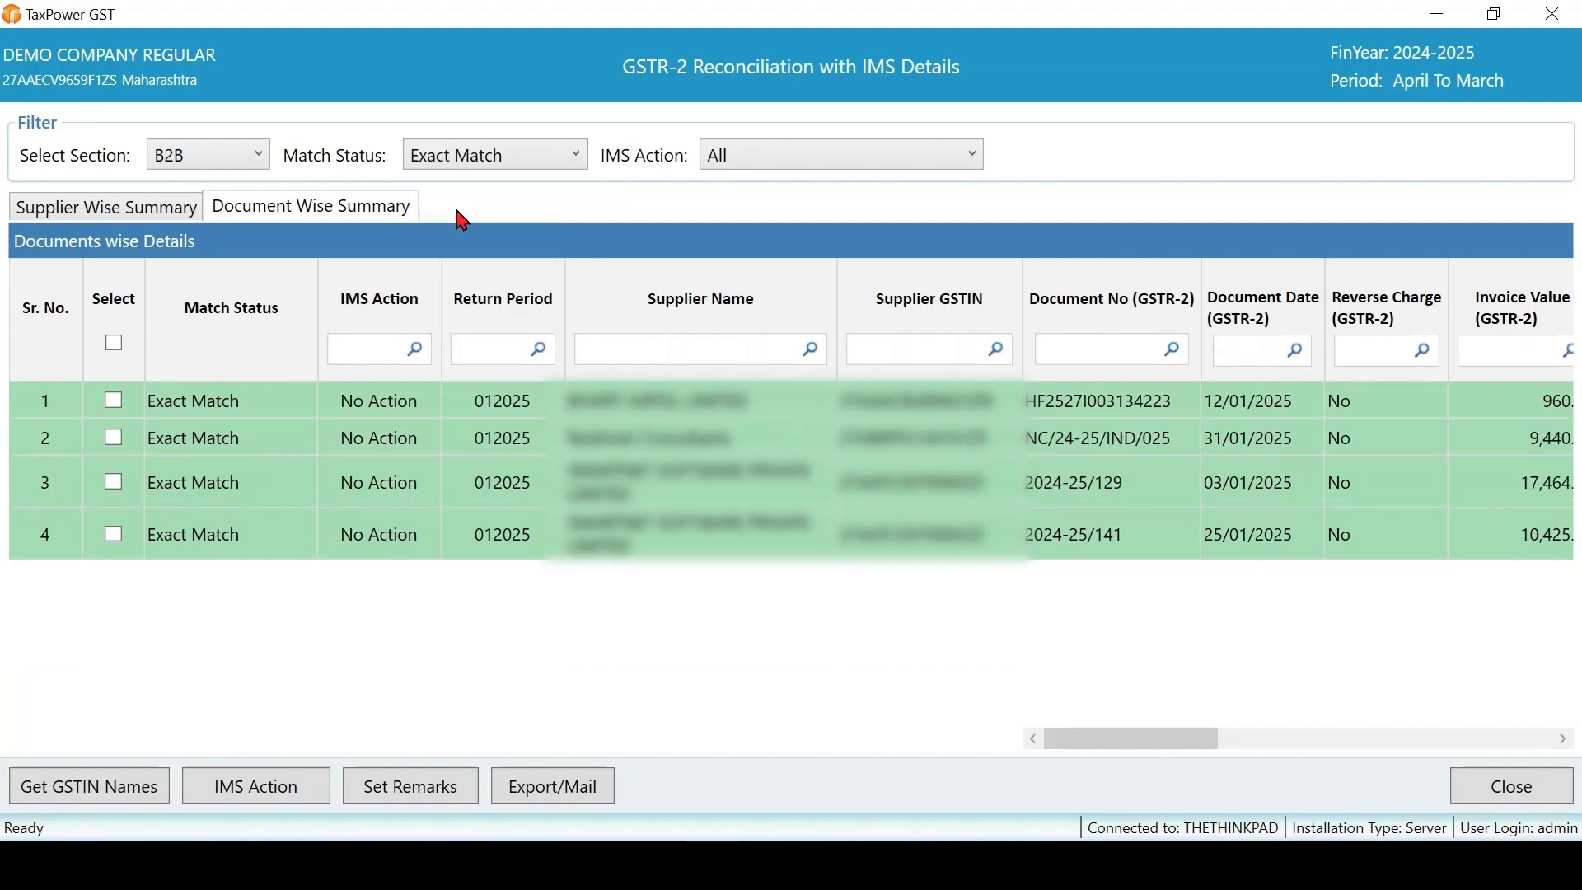
{"action": "left_click", "coordinate": [114, 343]}
{"action": "left_click", "coordinate": [257, 793]}
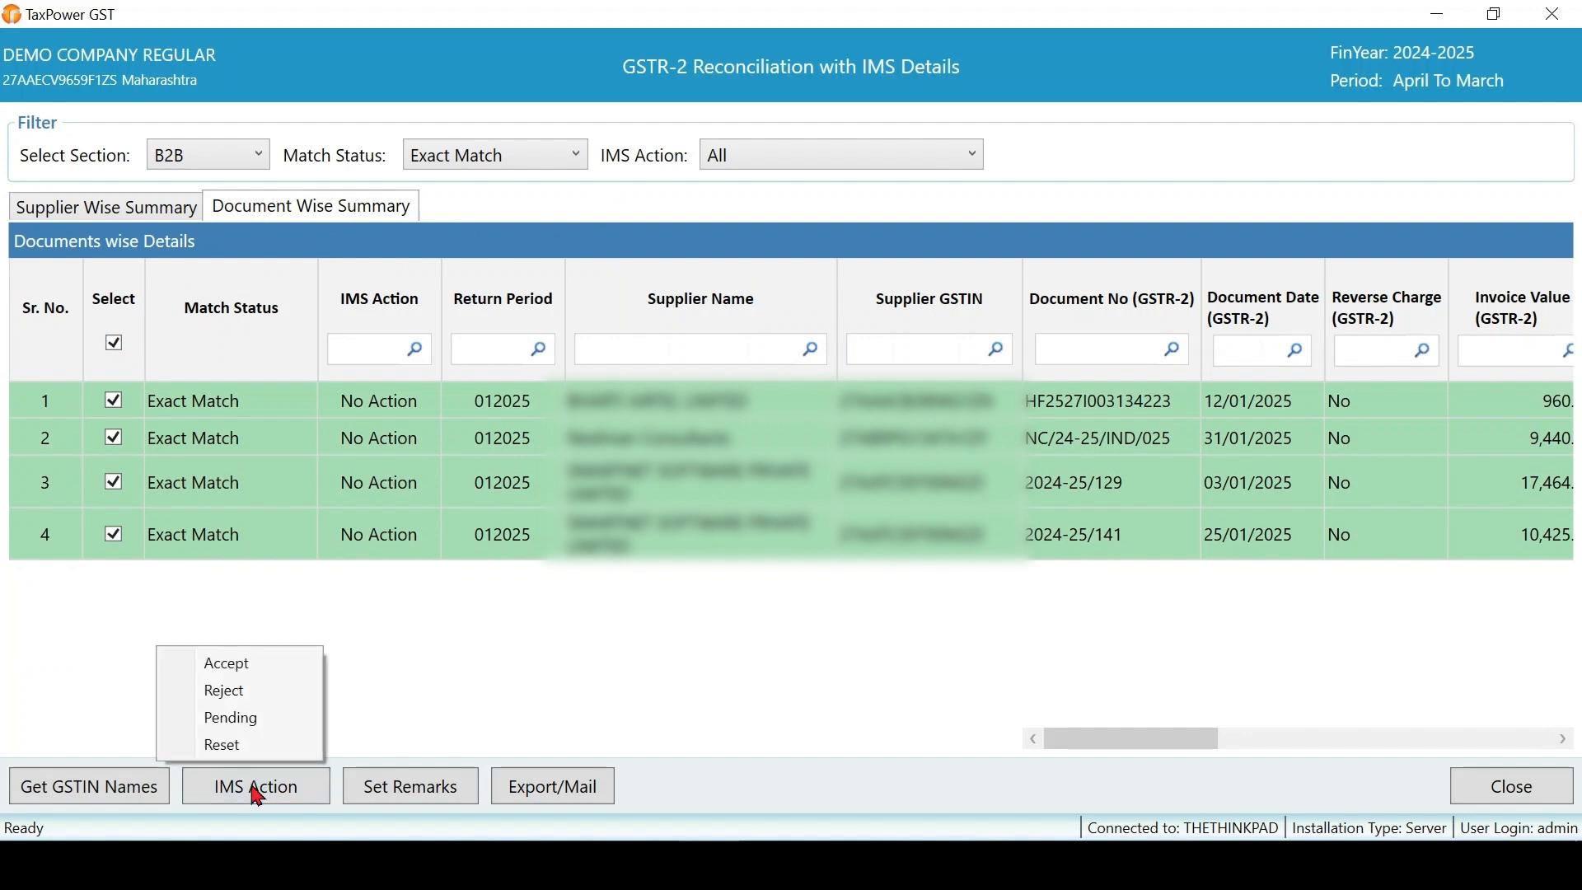
{"action": "left_click", "coordinate": [223, 666]}
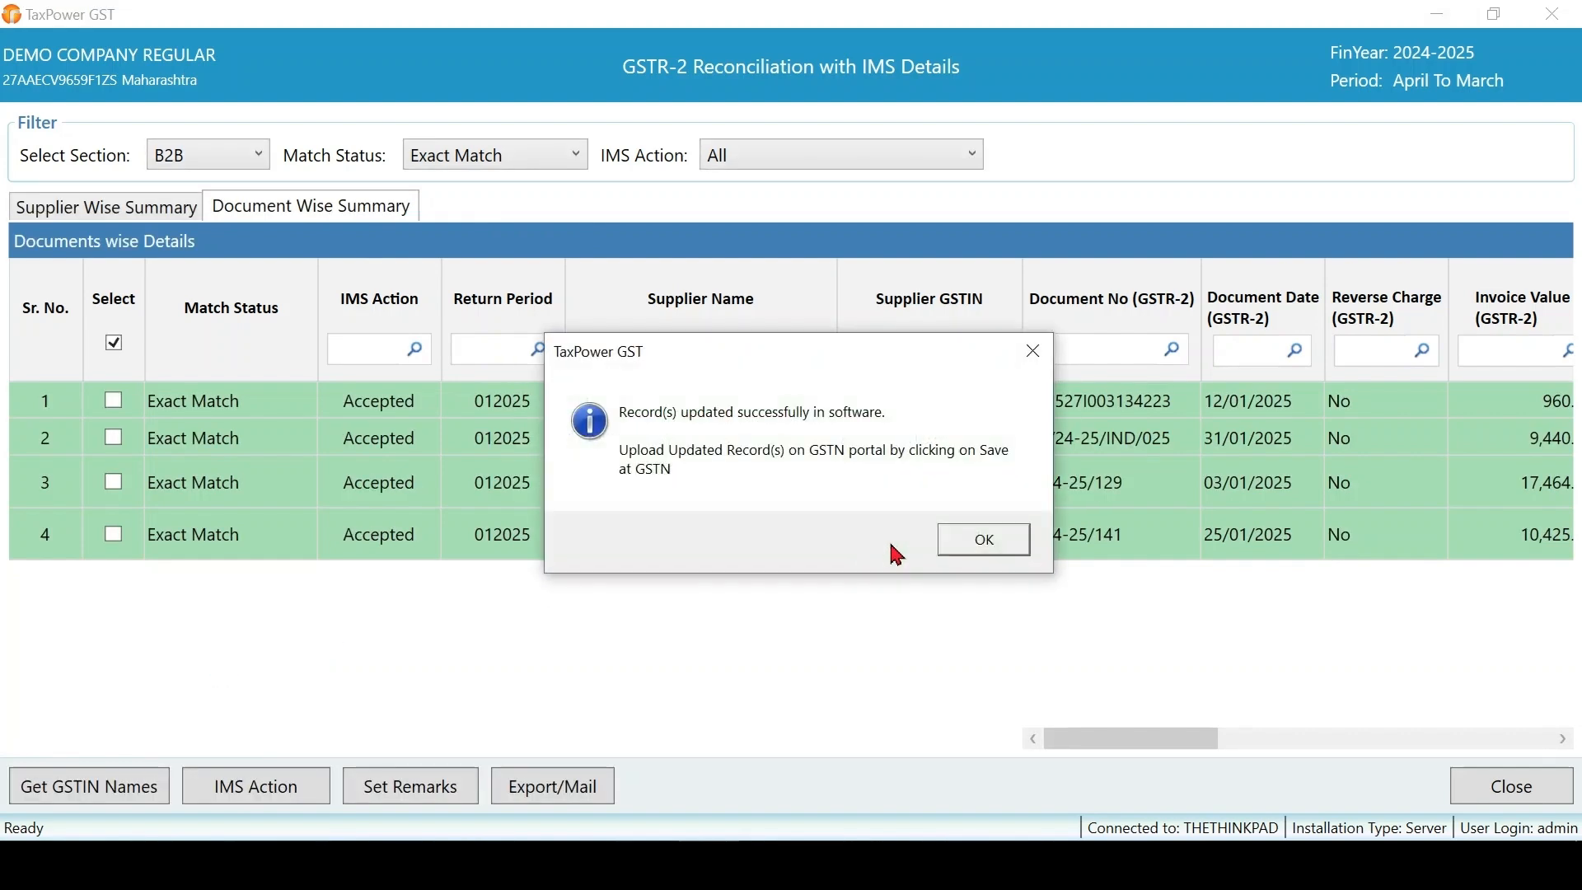
{"action": "left_click", "coordinate": [1006, 552]}
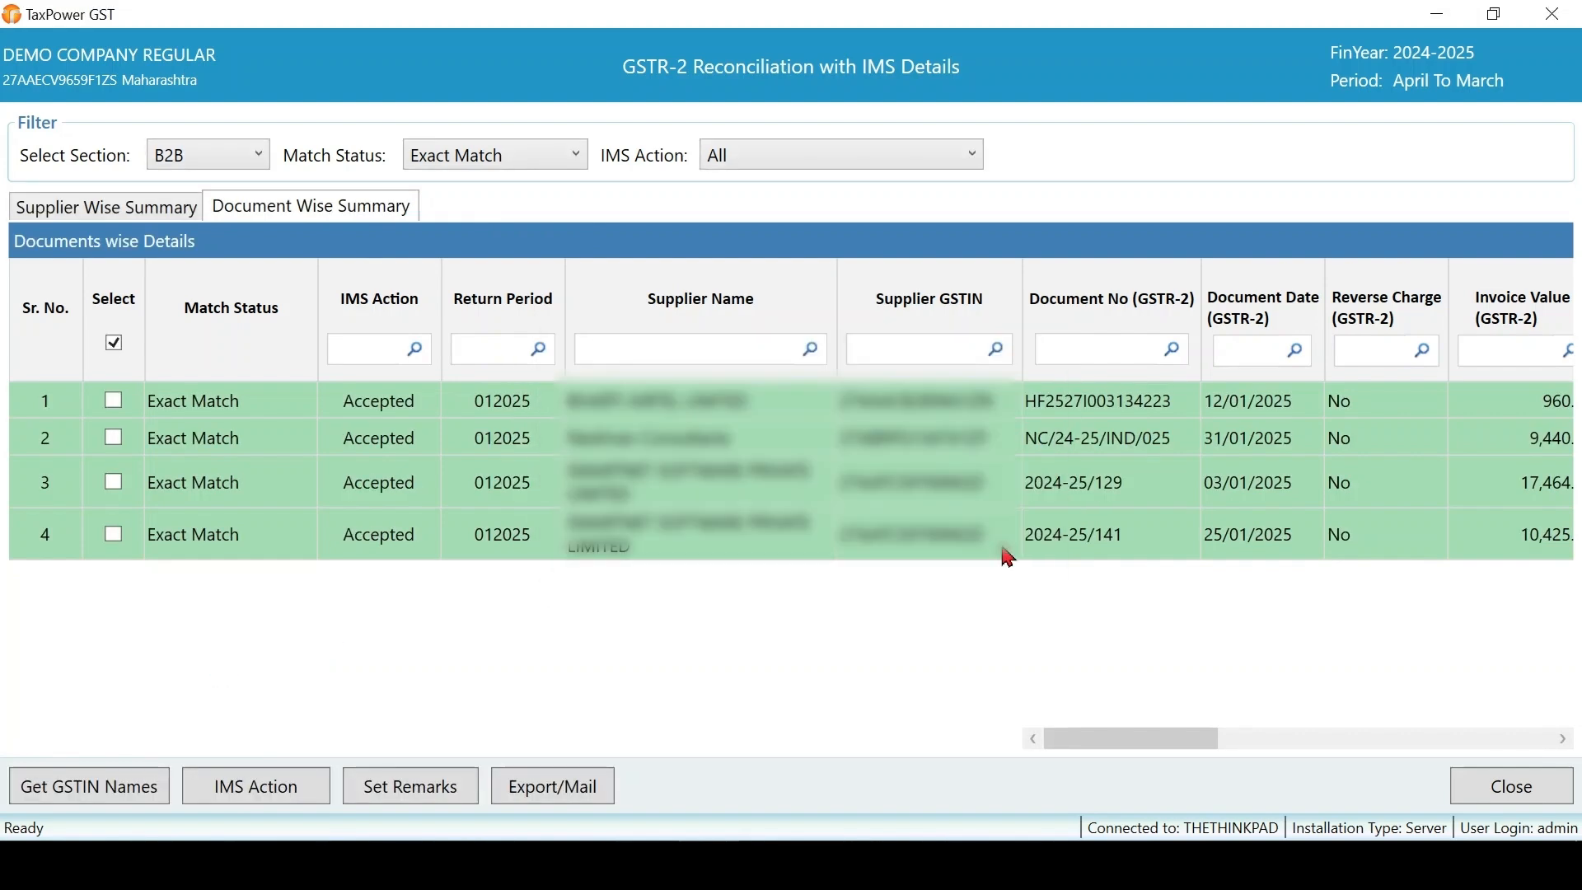
{"action": "left_click", "coordinate": [1502, 792]}
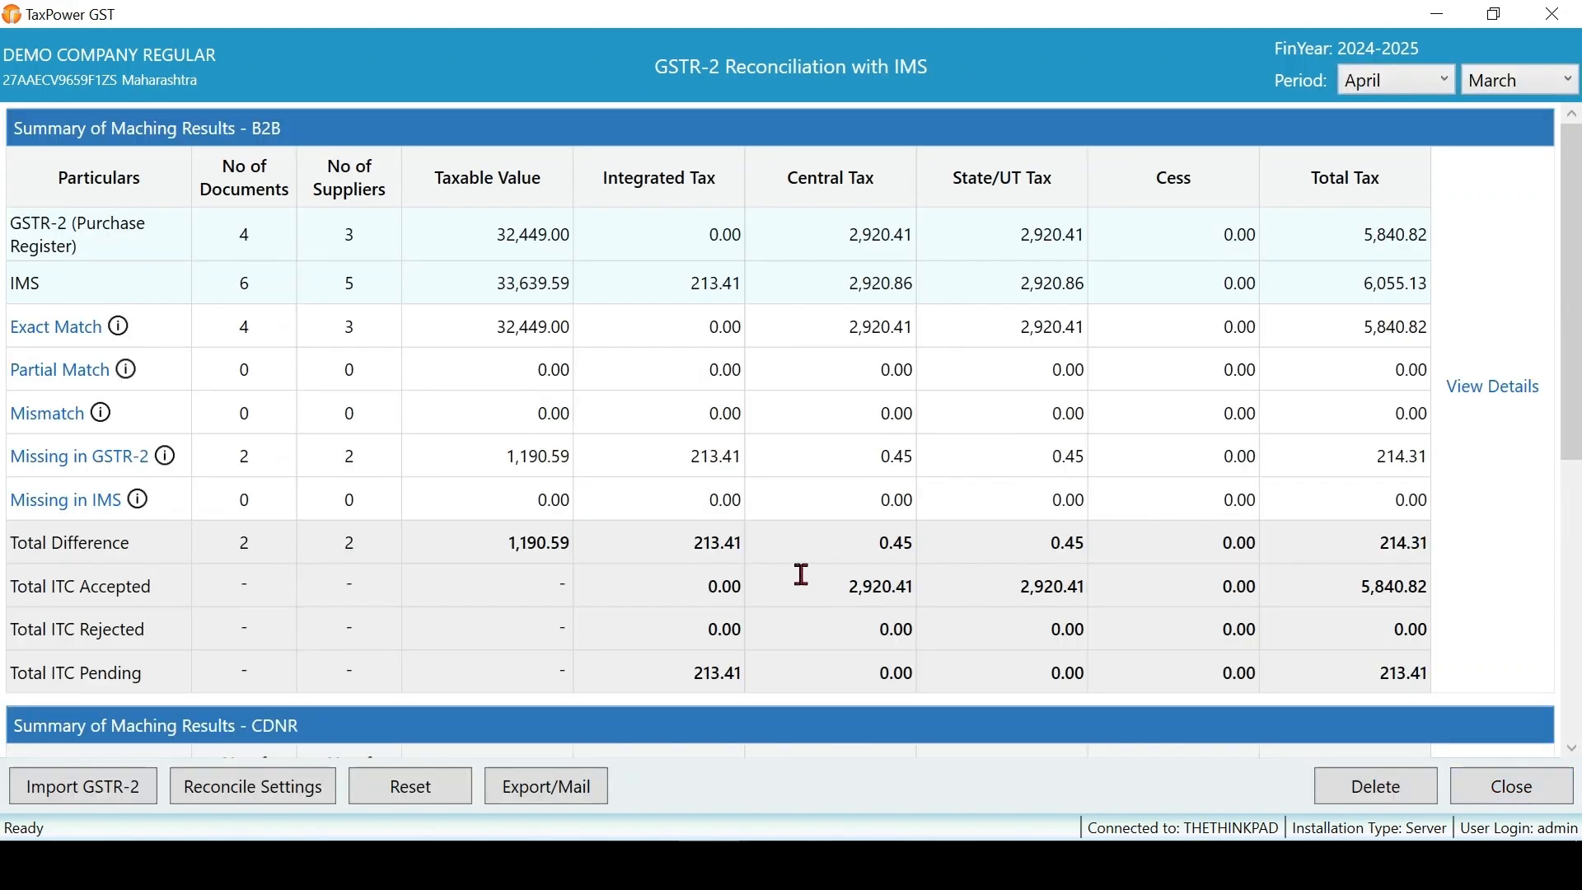
- Reset the reconciliation summary, then close the reconciliation and GST returns reports screens
{"action": "left_click", "coordinate": [432, 796]}
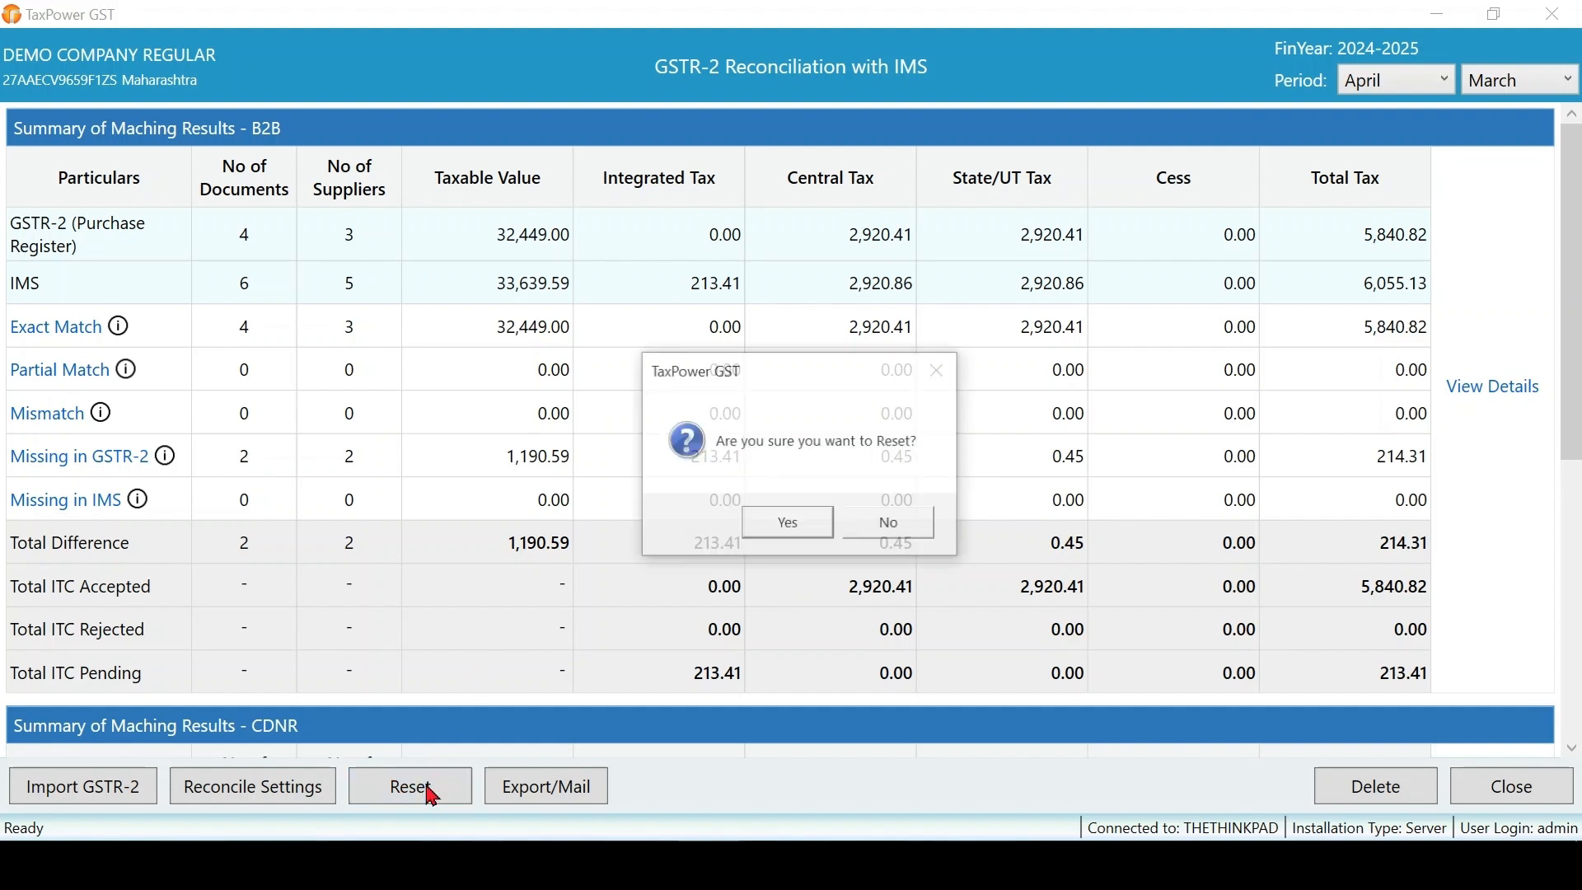
{"action": "left_click", "coordinate": [814, 537]}
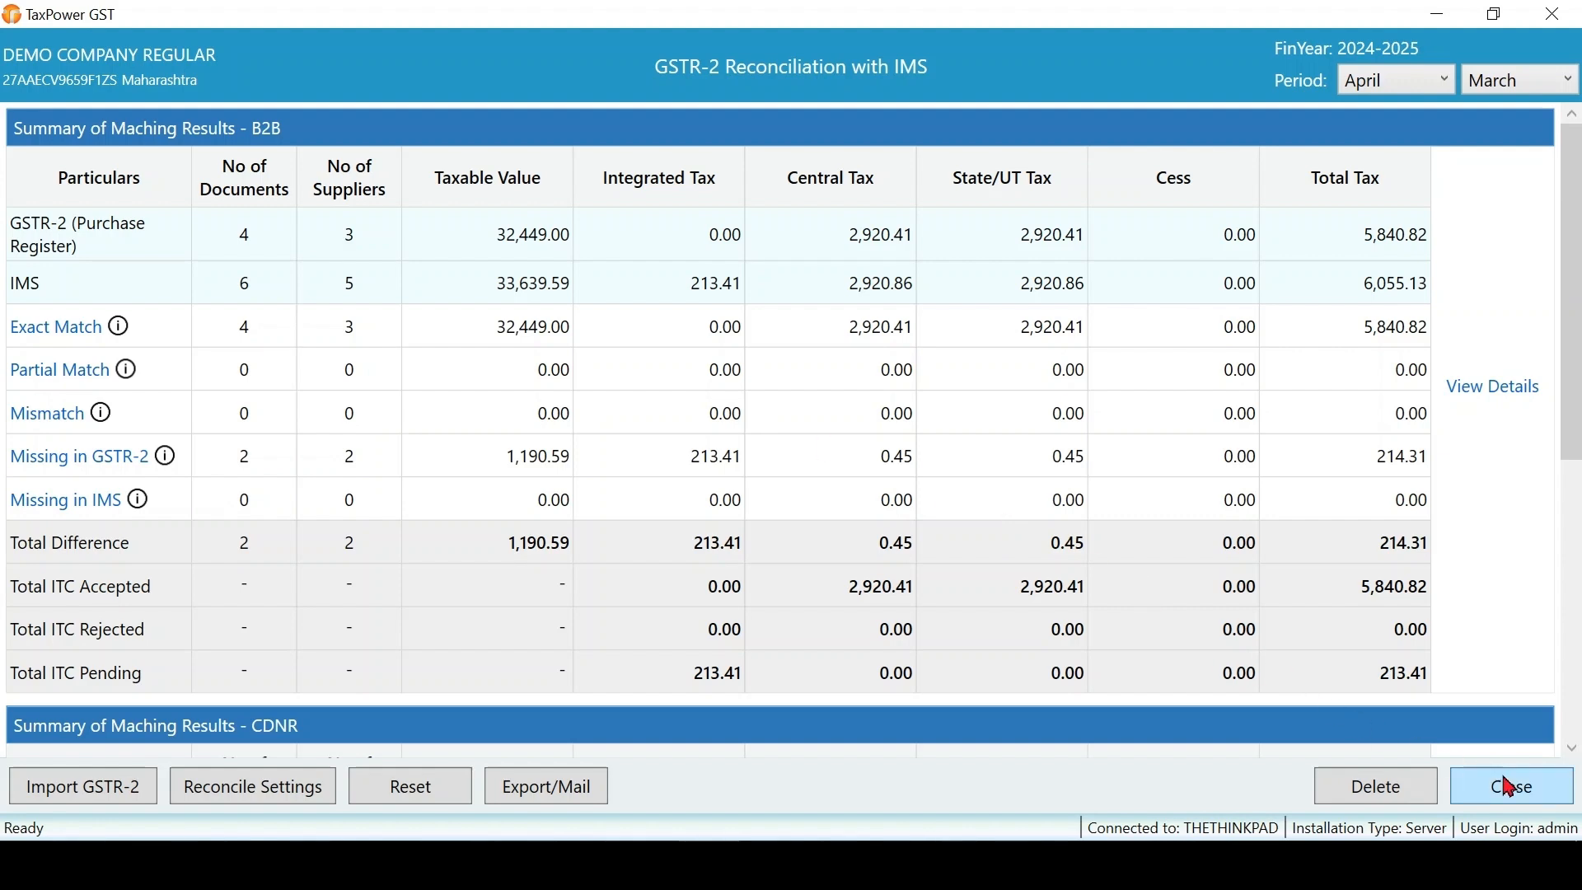
{"action": "left_click", "coordinate": [1523, 797]}
{"action": "left_click", "coordinate": [1523, 797]}
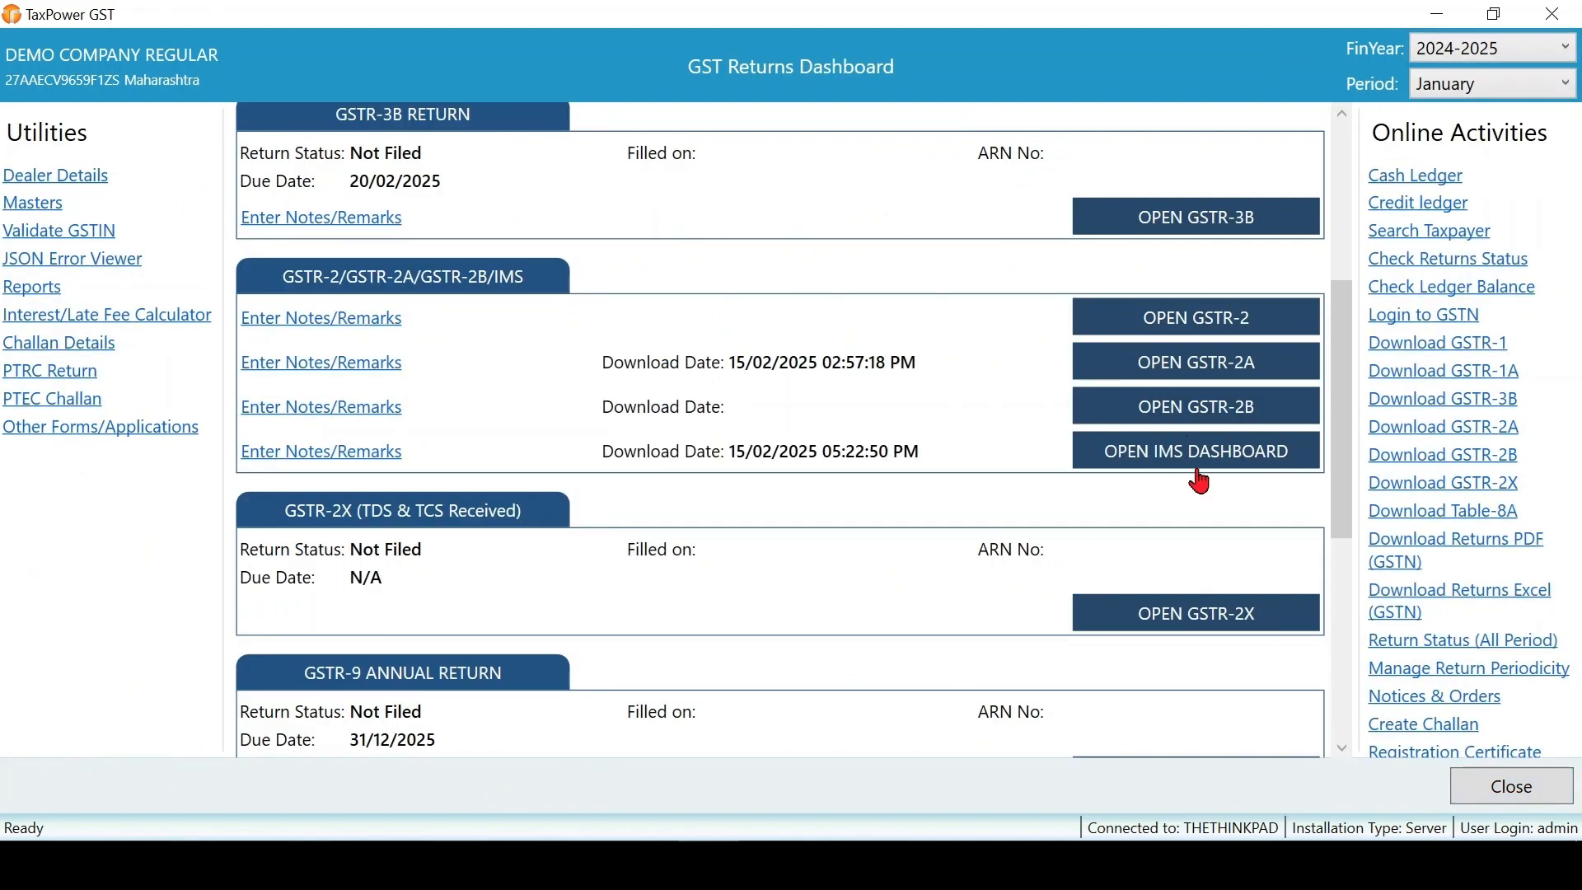
- From the IMS dashboard, bring up the B2B Invoices IMS details showing 6 records from 5 suppliers
{"action": "left_click", "coordinate": [1229, 461]}
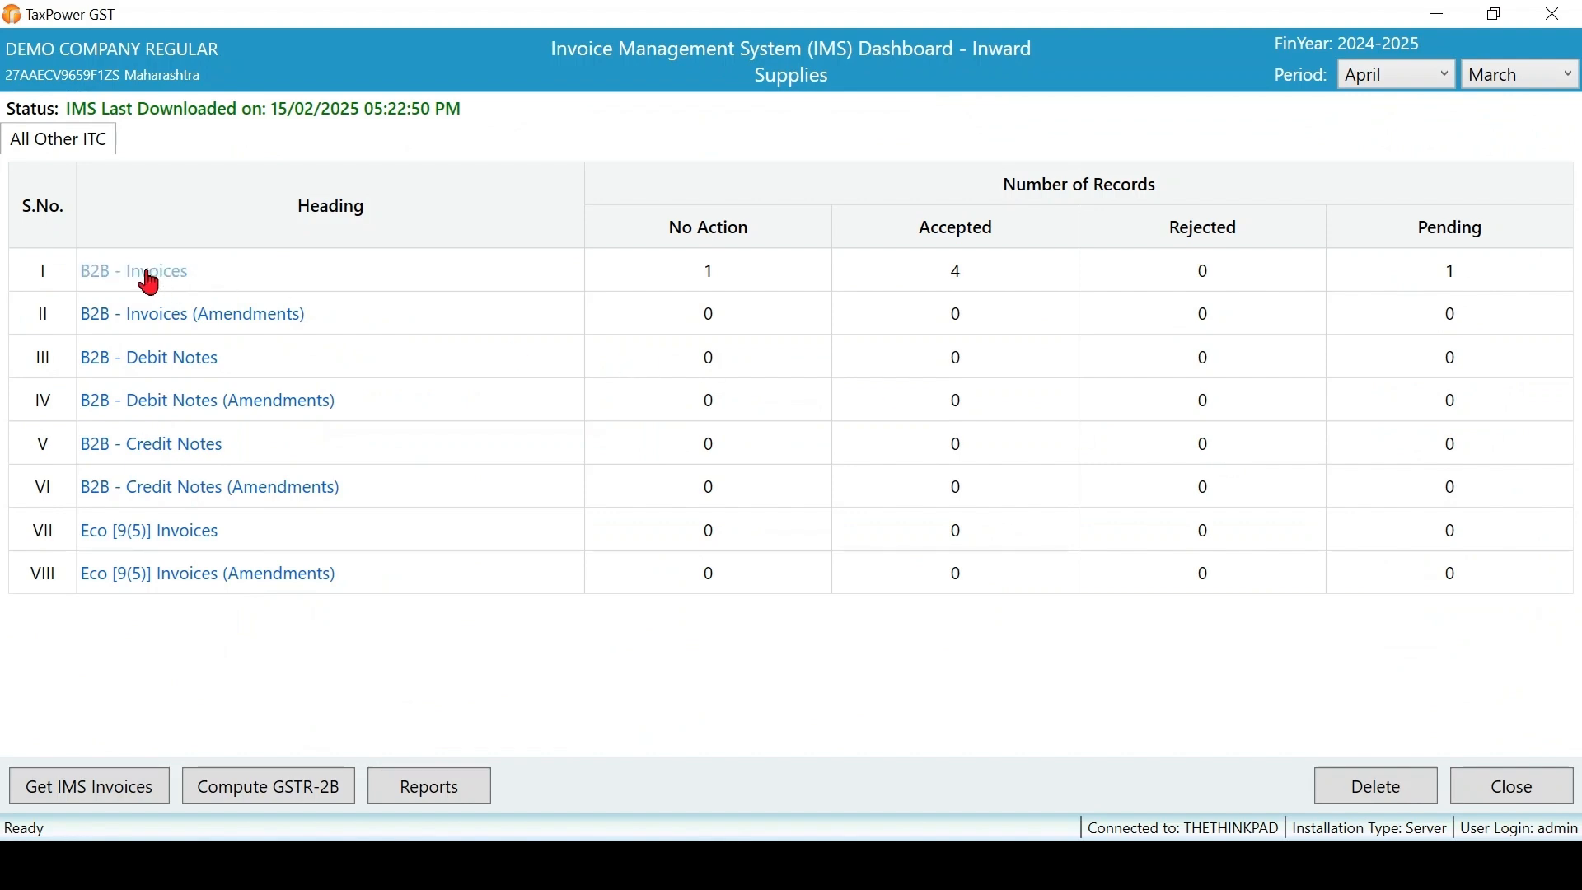
{"action": "double_click", "coordinate": [903, 283]}
{"action": "left_click", "coordinate": [130, 285]}
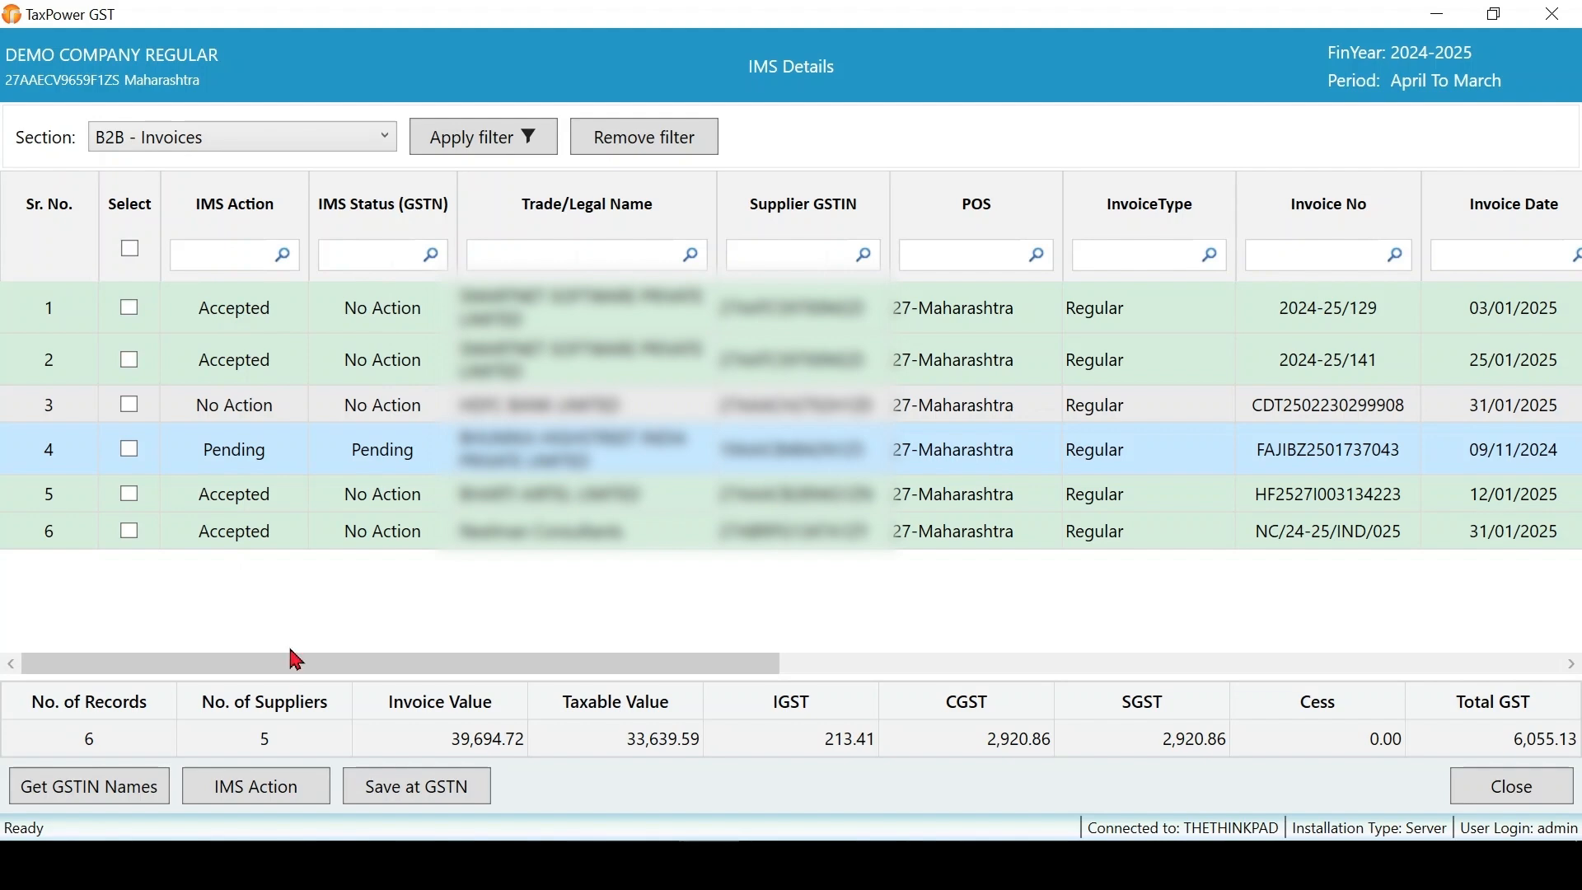
- Upload the IMS actions to GSTN through the GSTN portal so accepted invoices show Accepted
{"action": "left_click", "coordinate": [431, 796]}
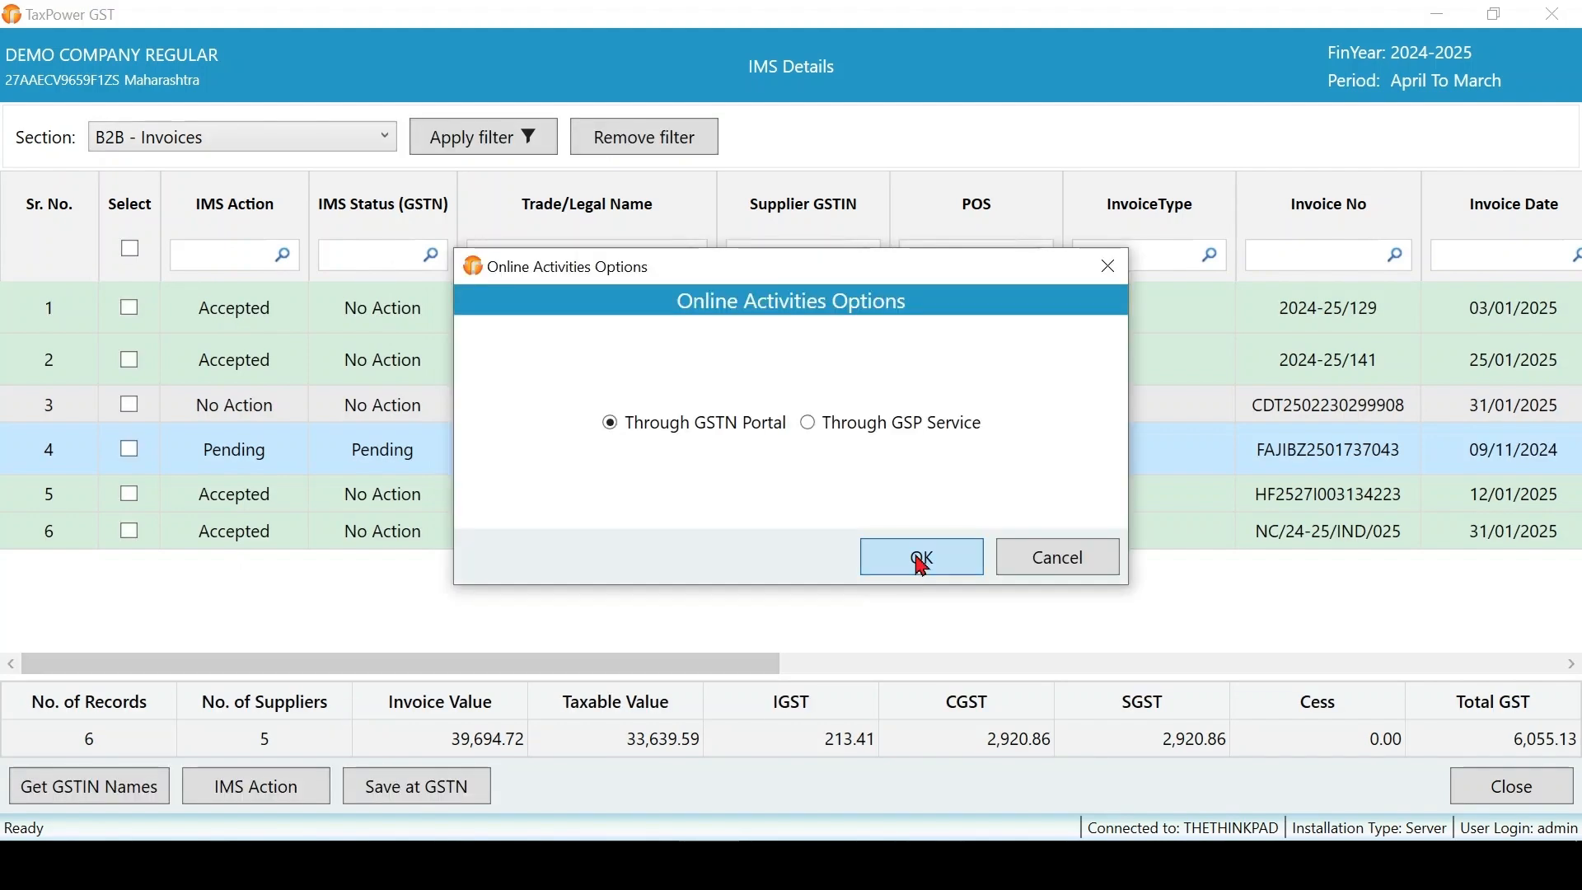
{"action": "left_click", "coordinate": [923, 567]}
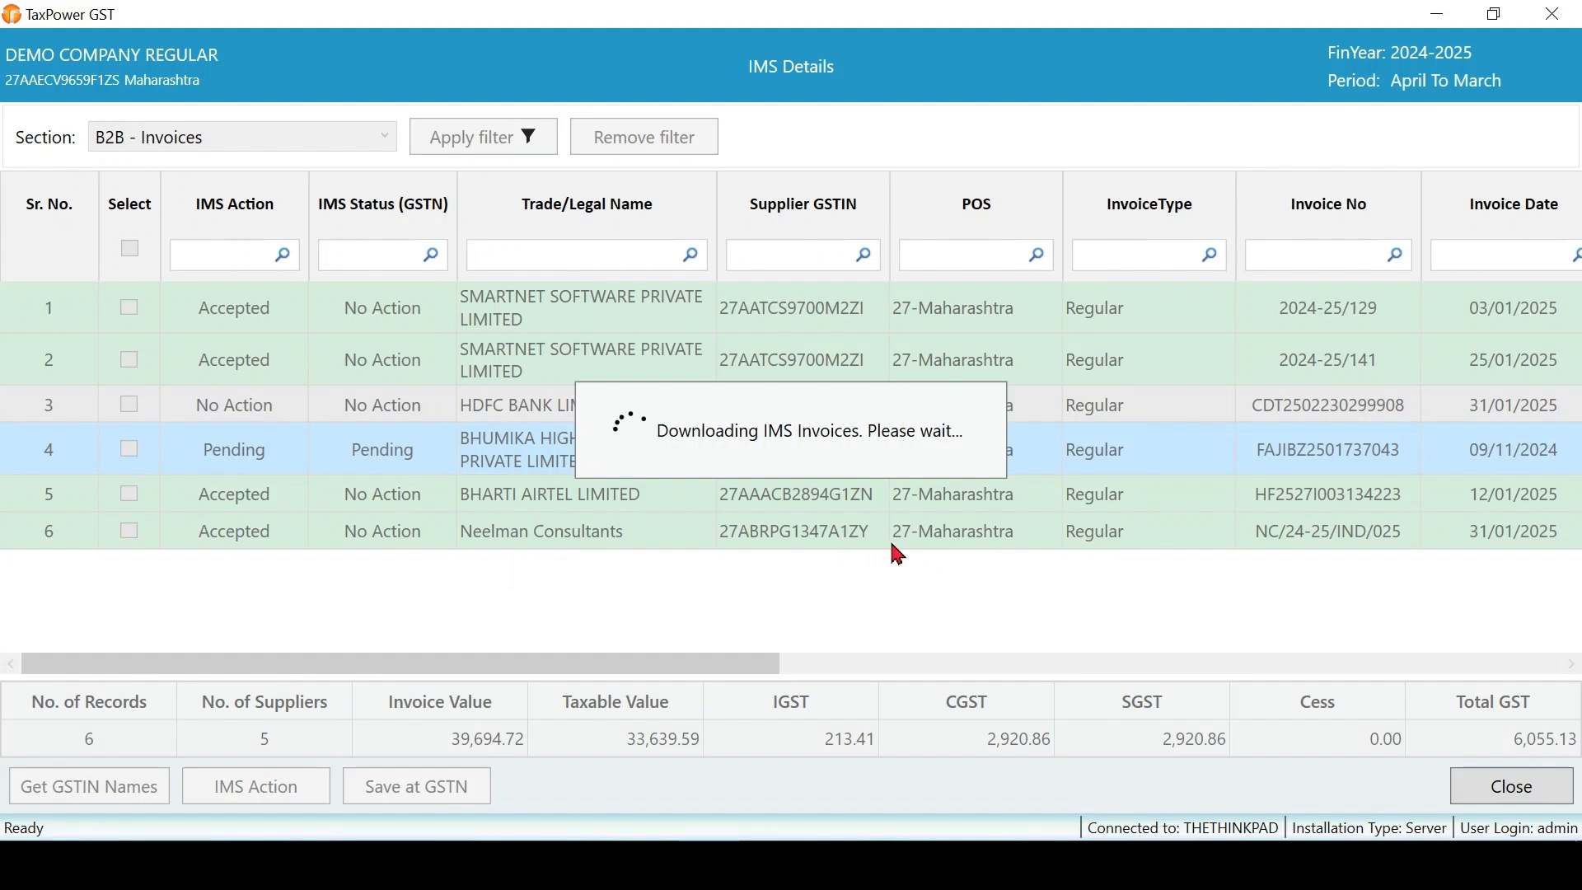
{"action": "left_click", "coordinate": [943, 531]}
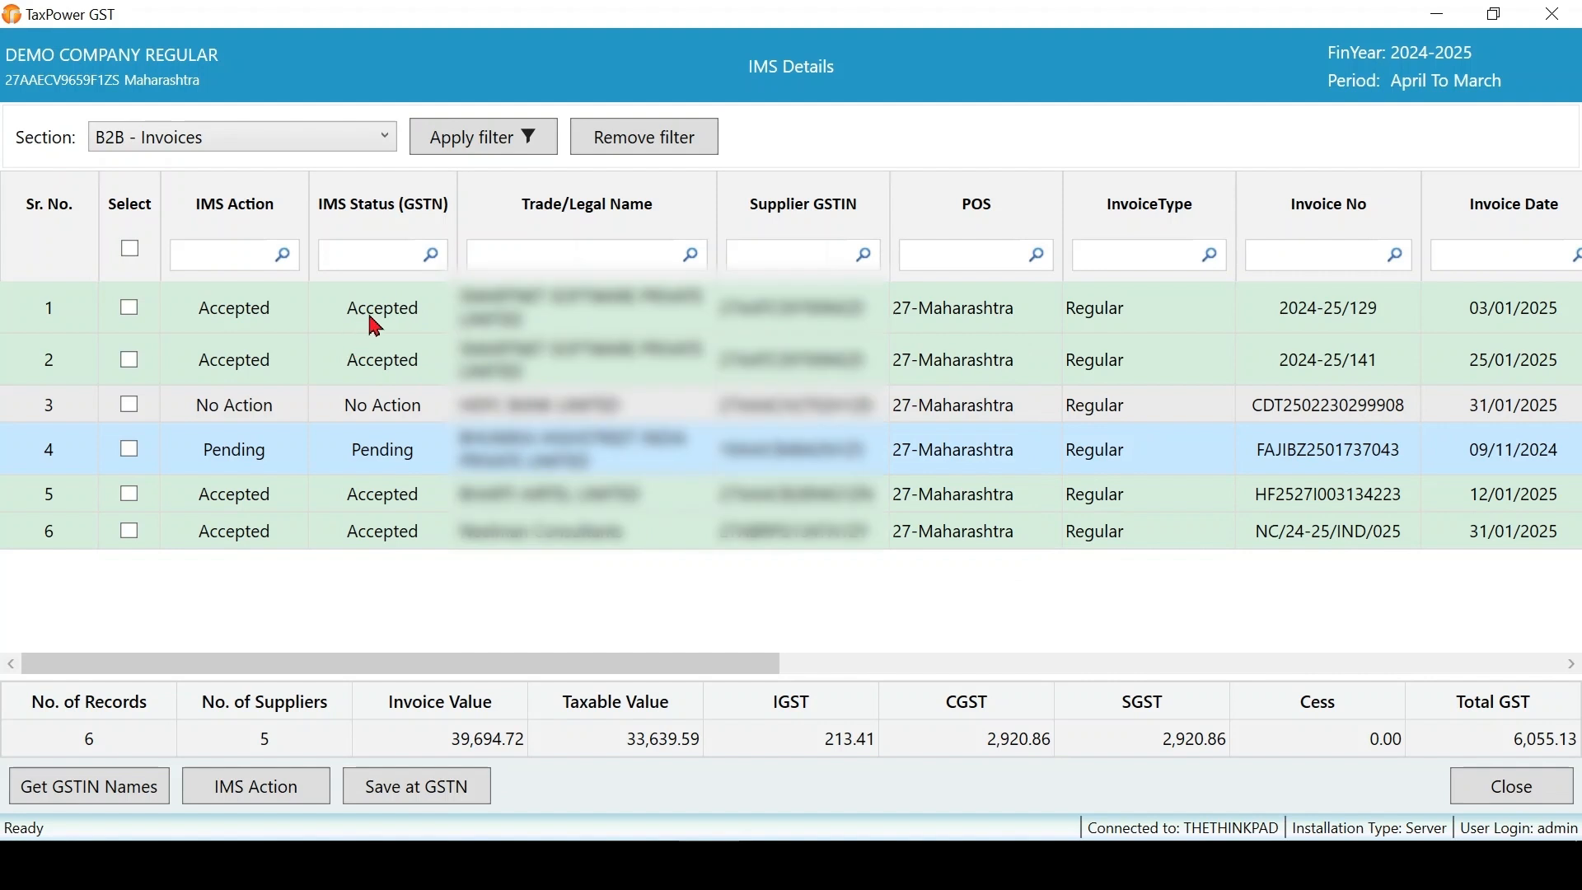
{"action": "left_click", "coordinate": [368, 432]}
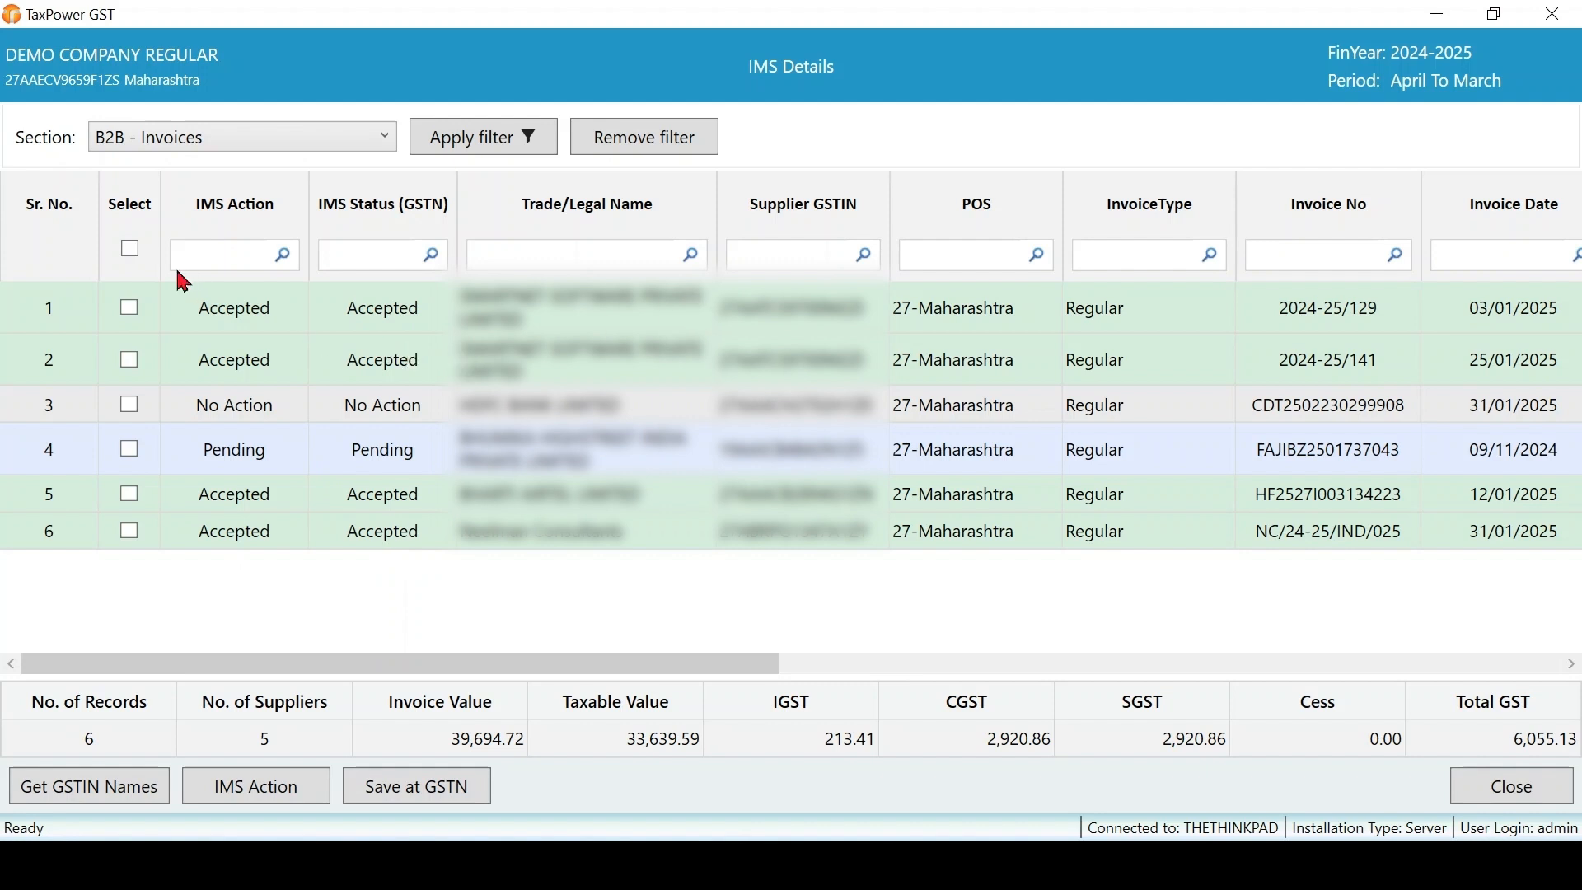
- Reset all six B2B invoices to No Action and return to the IMS dashboard
{"action": "left_click", "coordinate": [136, 251]}
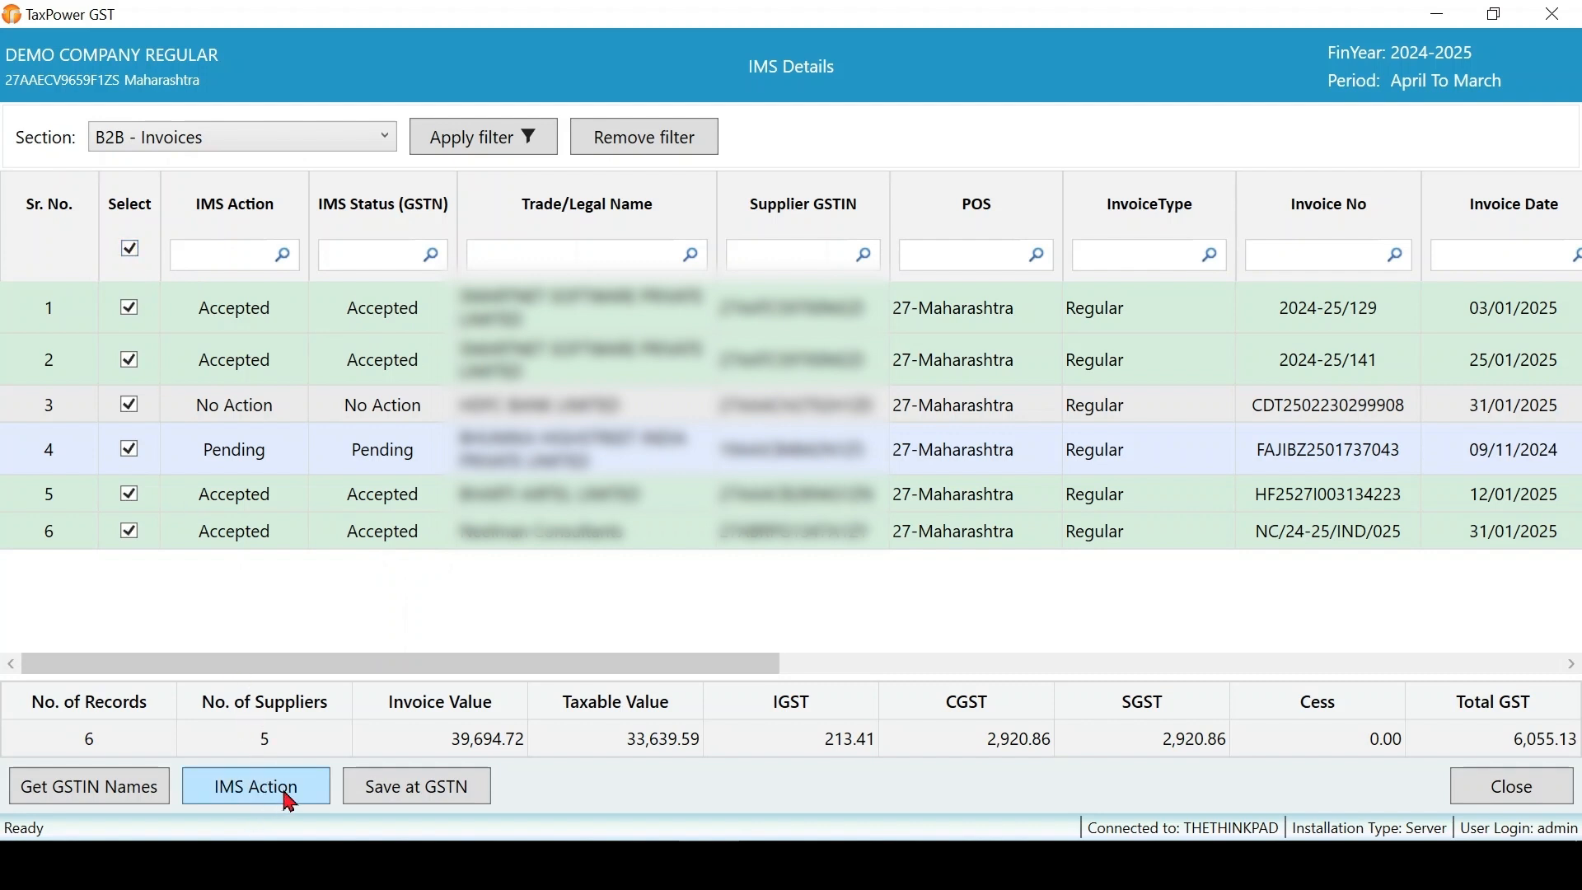
{"action": "left_click", "coordinate": [289, 803]}
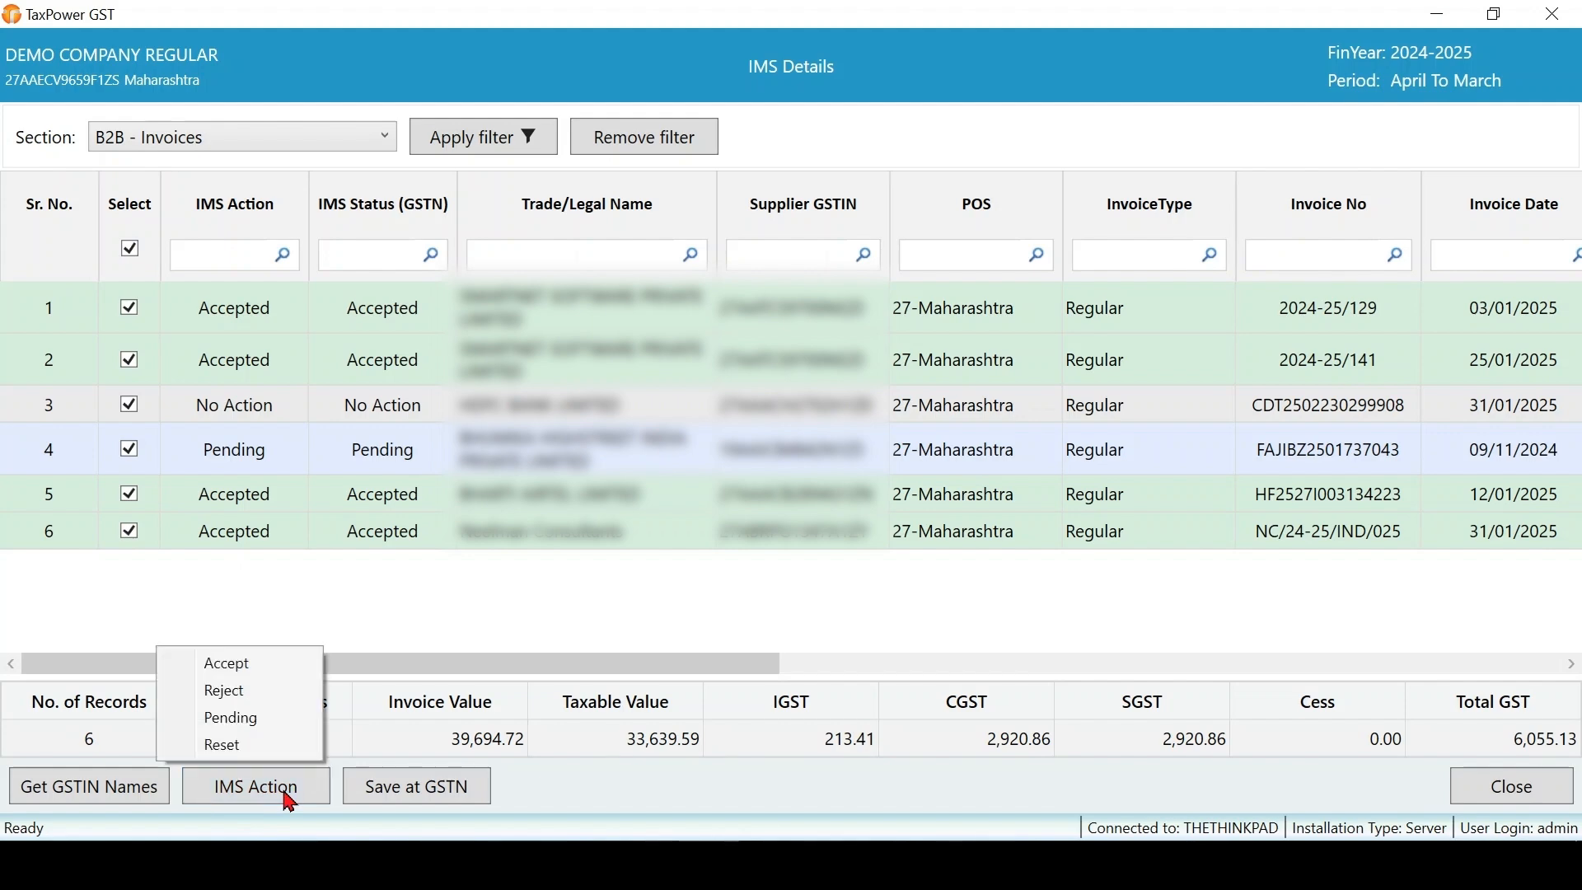
{"action": "left_click", "coordinate": [231, 748]}
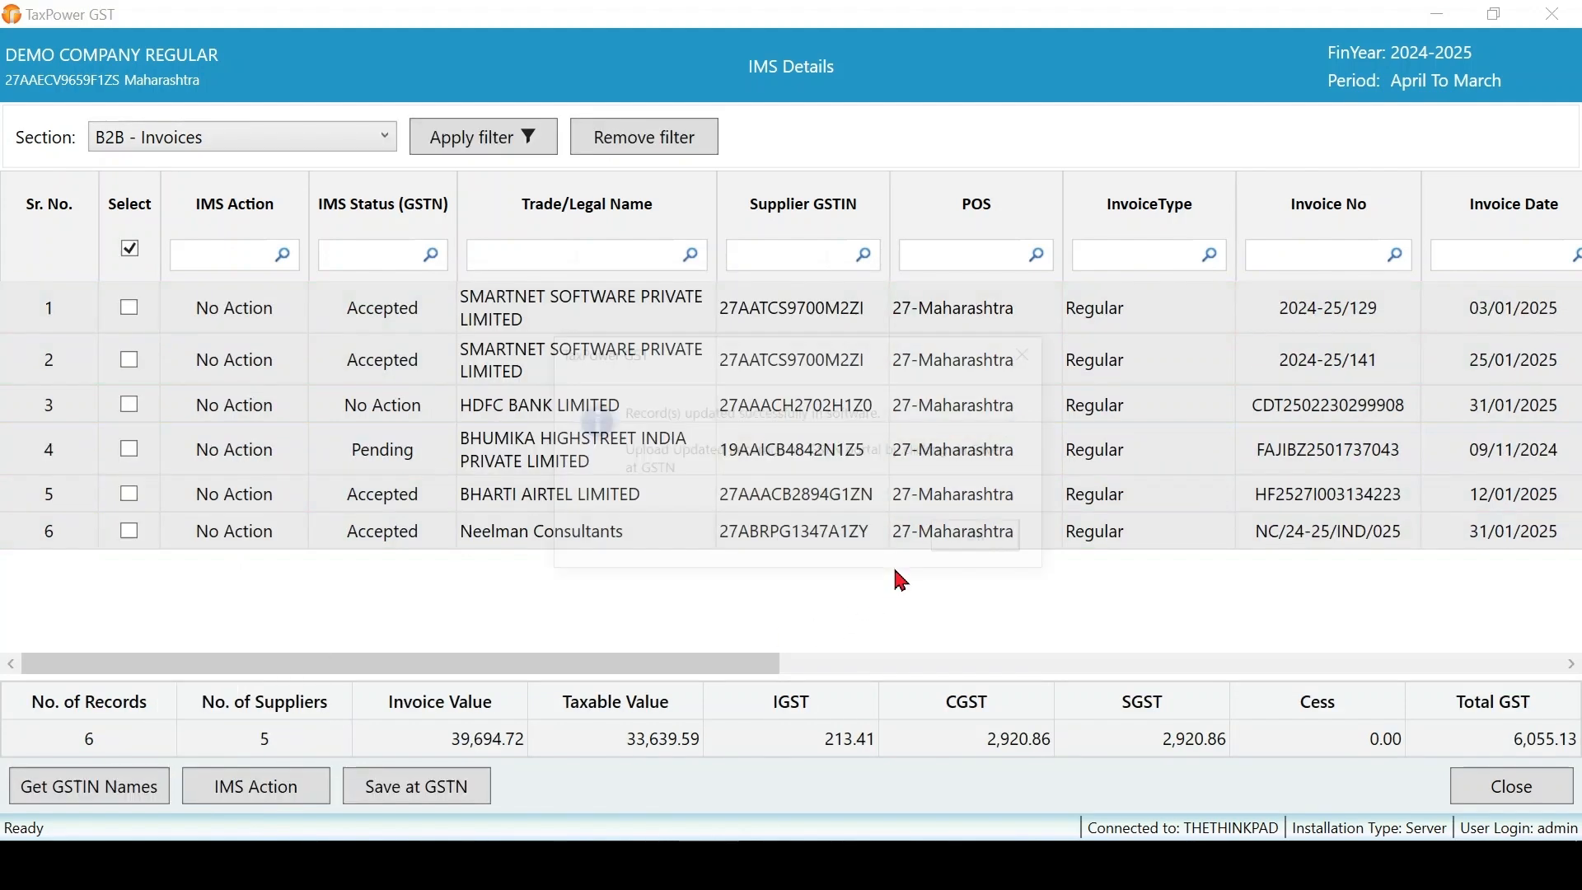
{"action": "left_click", "coordinate": [982, 547]}
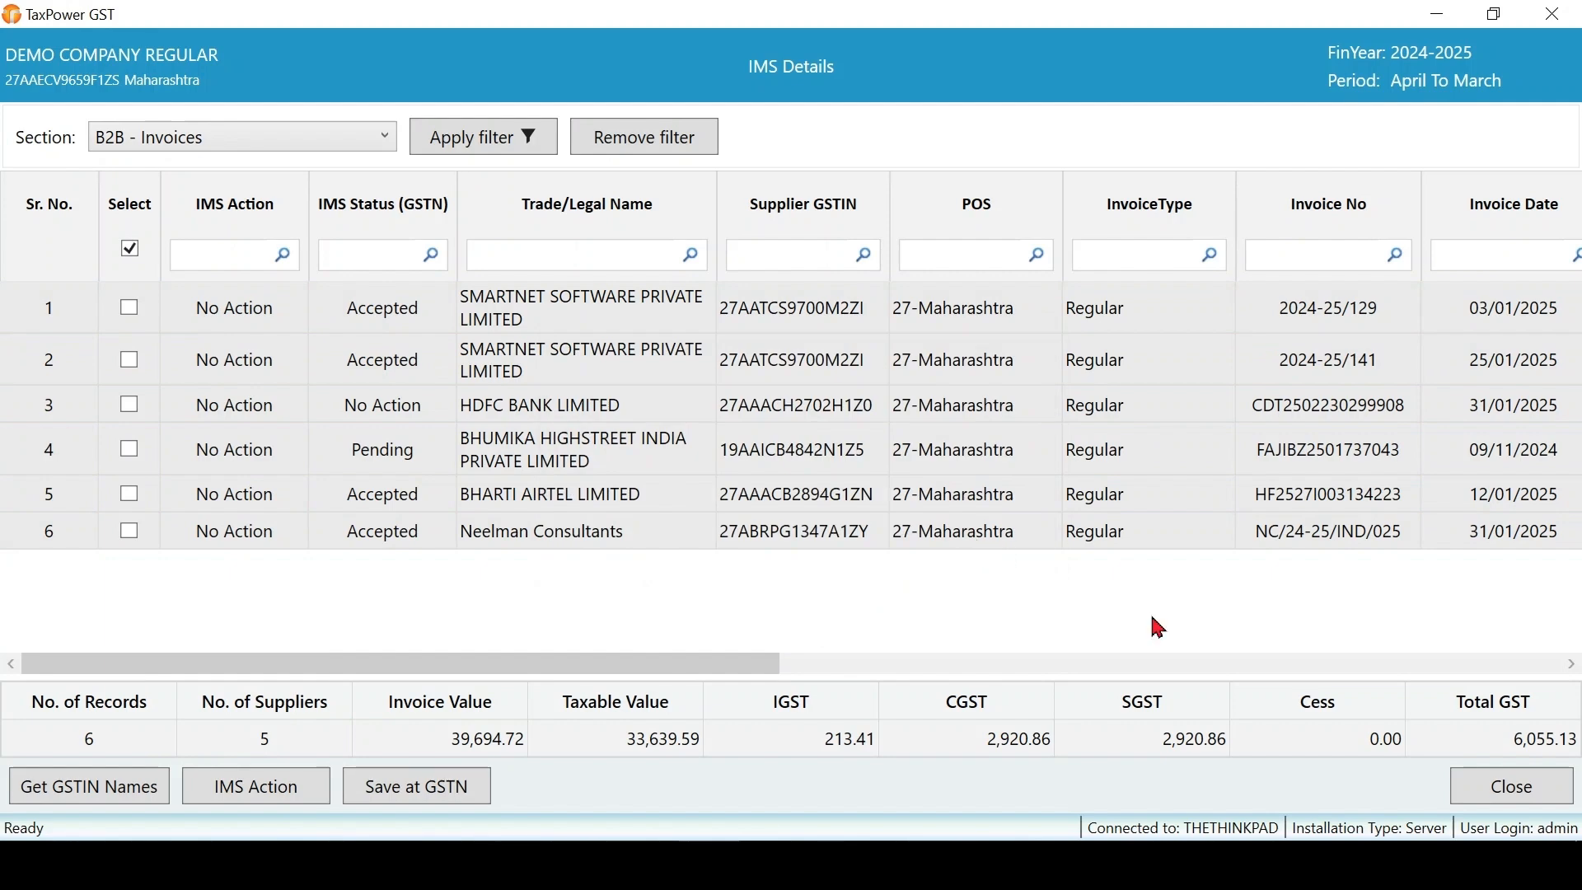
{"action": "left_click", "coordinate": [1494, 797]}
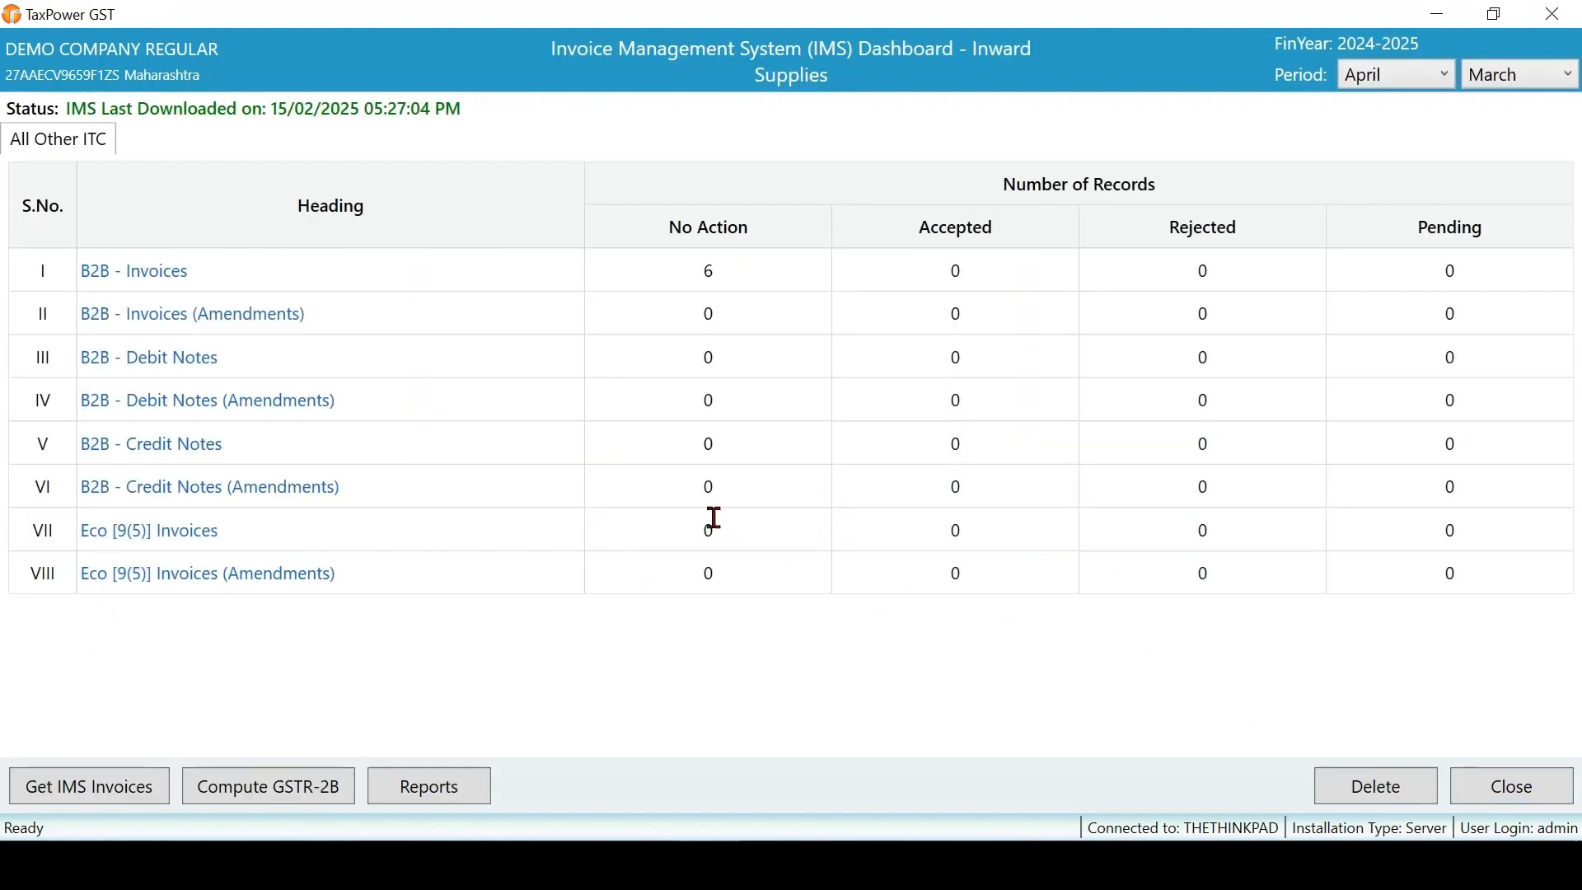